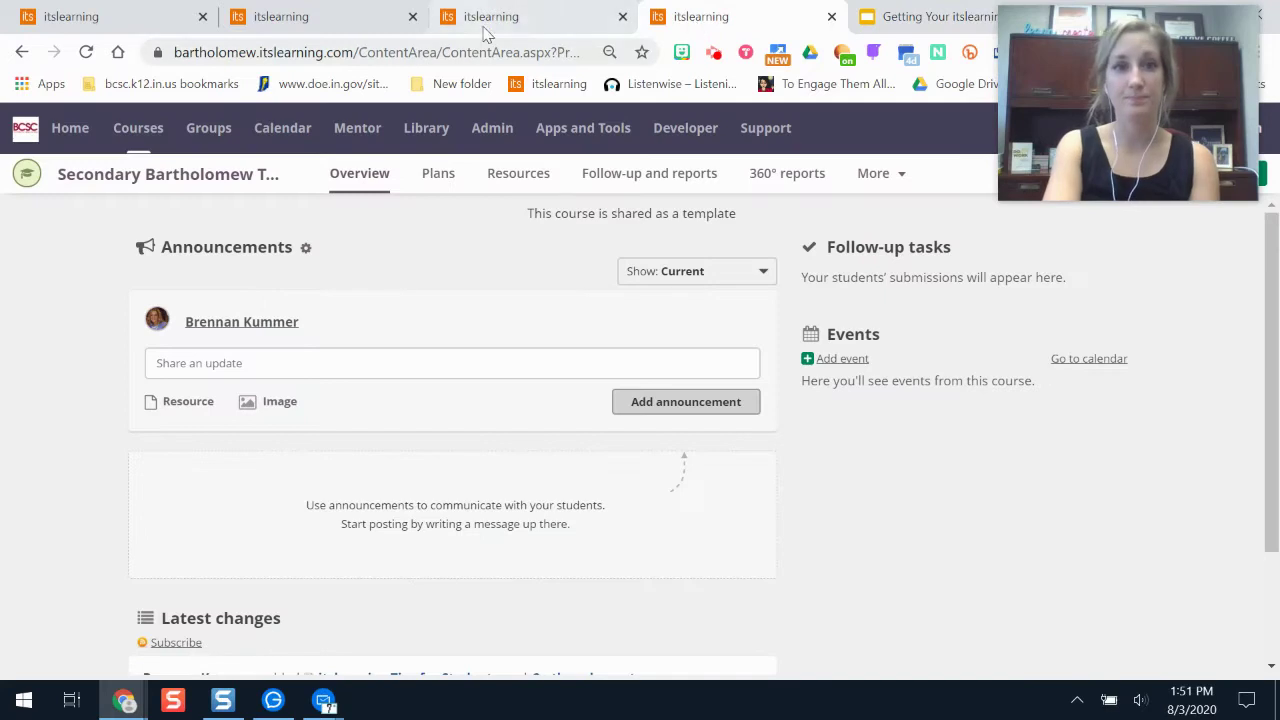
Open the Elementary Bartholomew template course's resources and bring up the full list of elements that can be added.
{"action": "left_click", "coordinate": [508, 17]}
{"action": "left_click", "coordinate": [301, 17]}
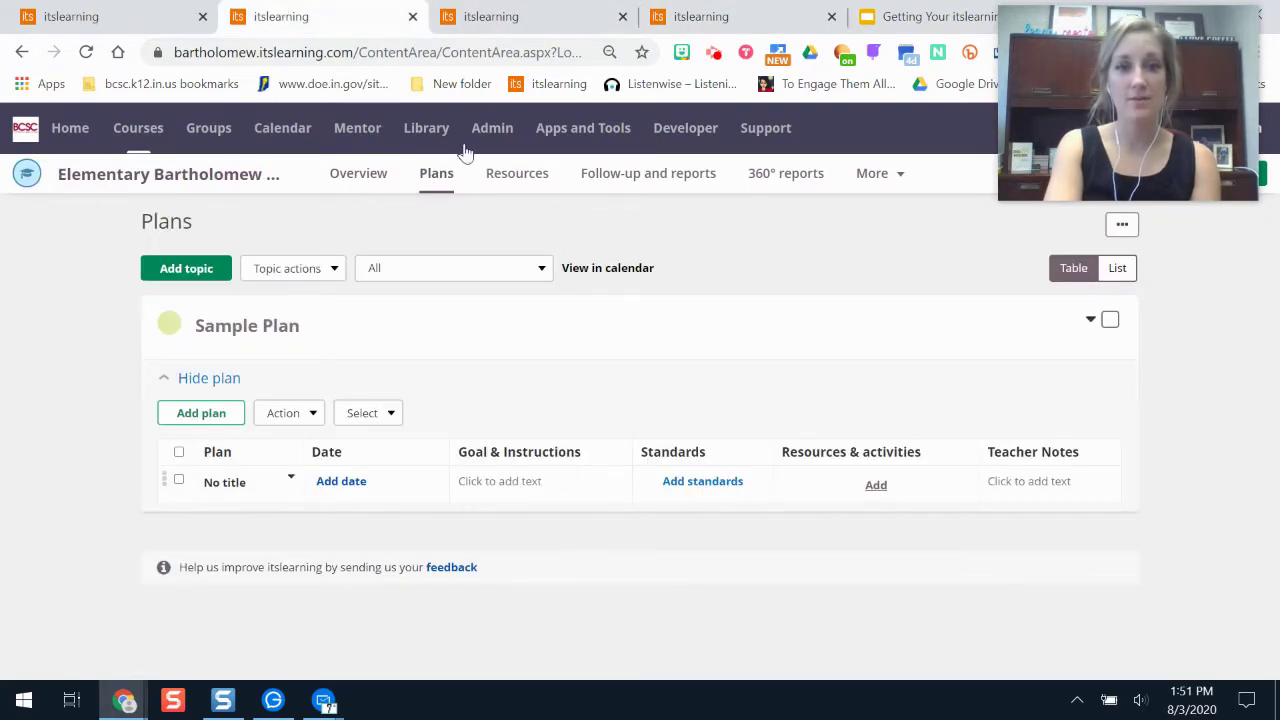
{"action": "left_click", "coordinate": [515, 176]}
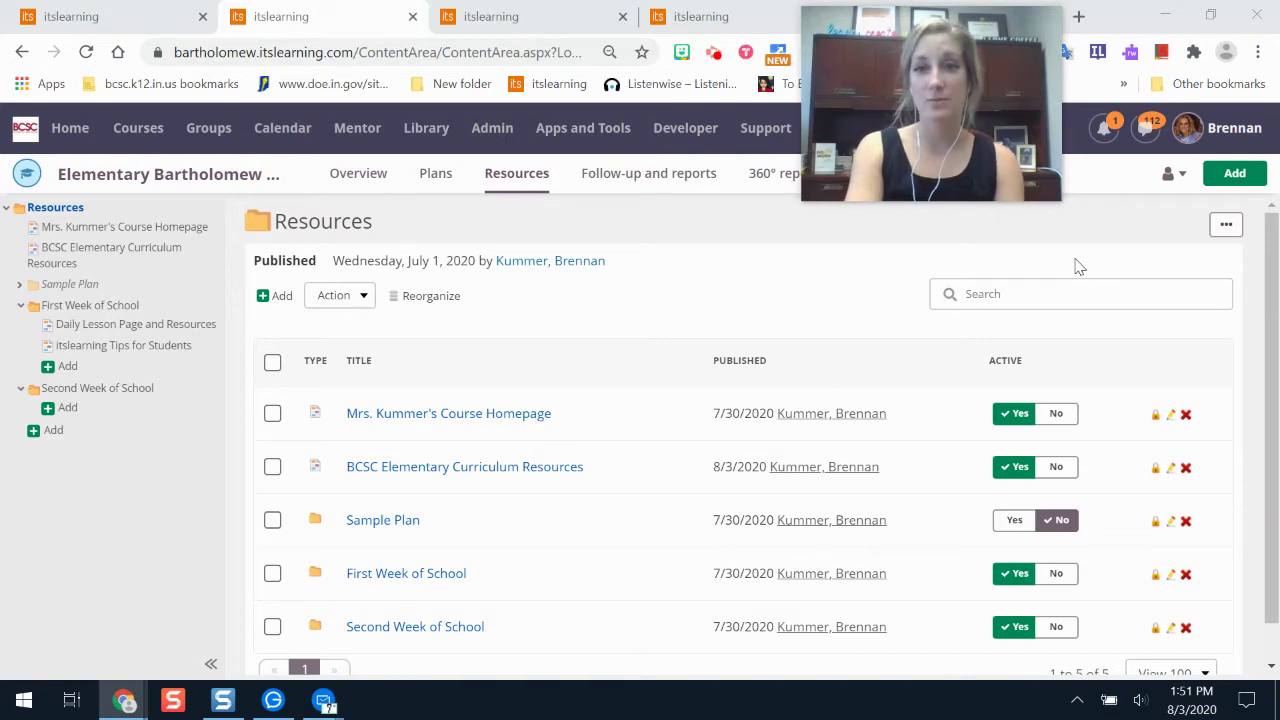
{"action": "left_click", "coordinate": [1232, 174]}
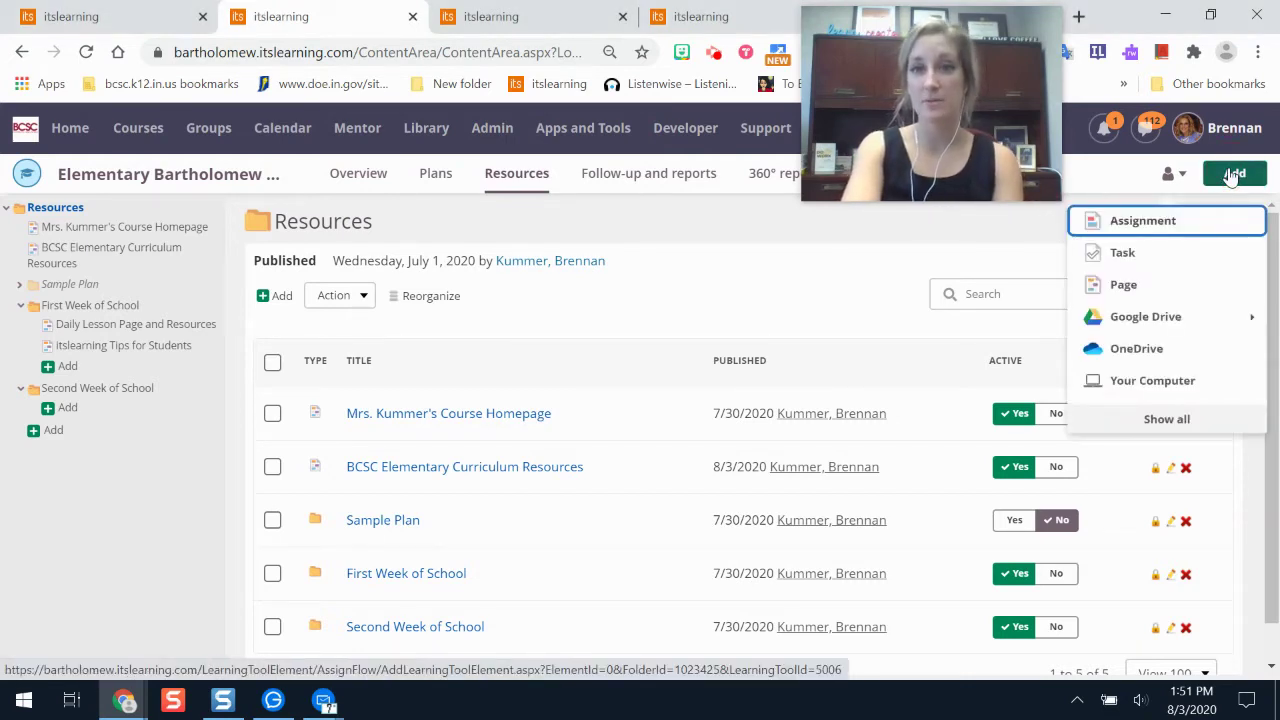
{"action": "left_click", "coordinate": [1166, 420]}
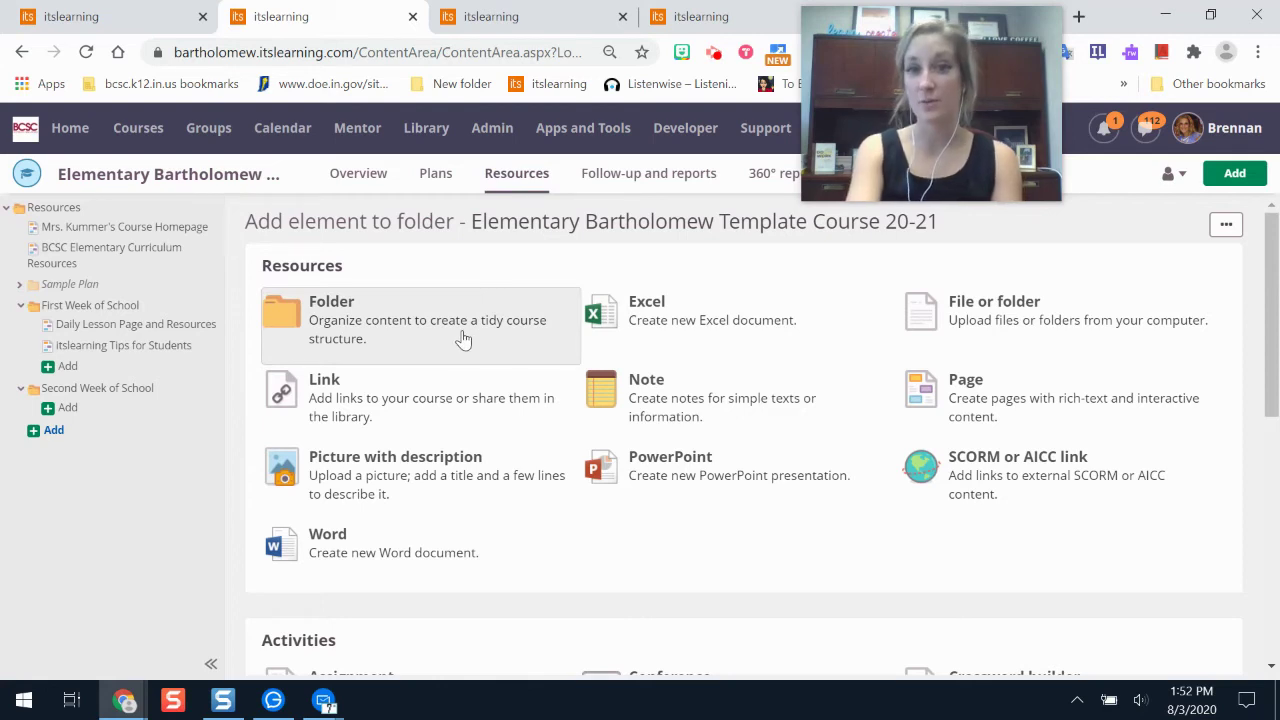
Create an active folder titled "1st Week of School August 10th" at the root of the course resources.
{"action": "left_click", "coordinate": [392, 318]}
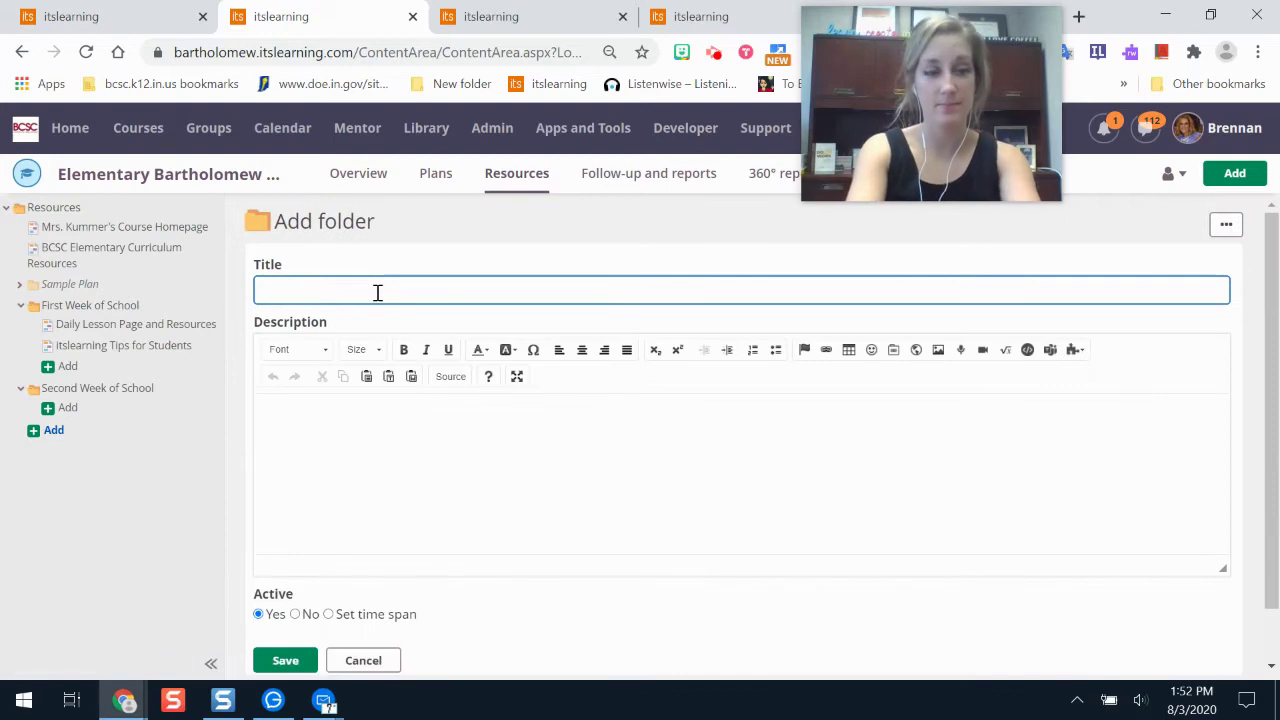
{"action": "type", "text": "1st "}
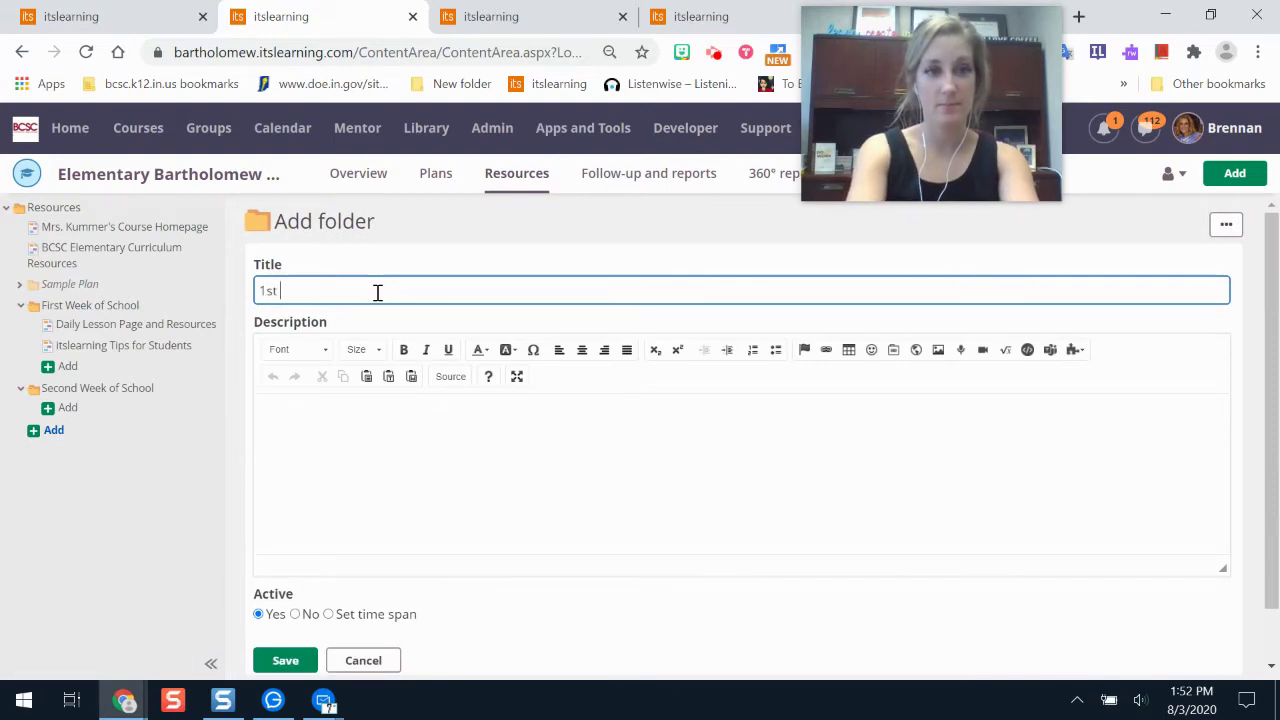
{"action": "type", "text": "Week of School "}
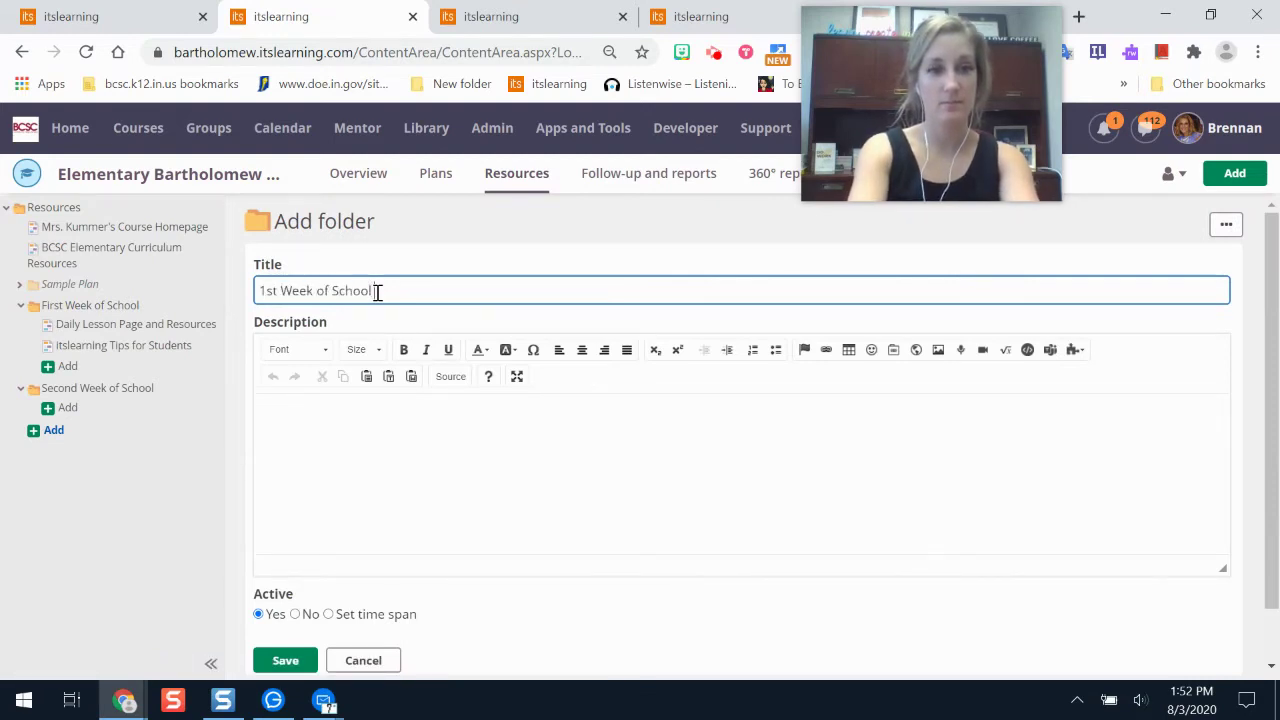
{"action": "type", "text": "August 10th"}
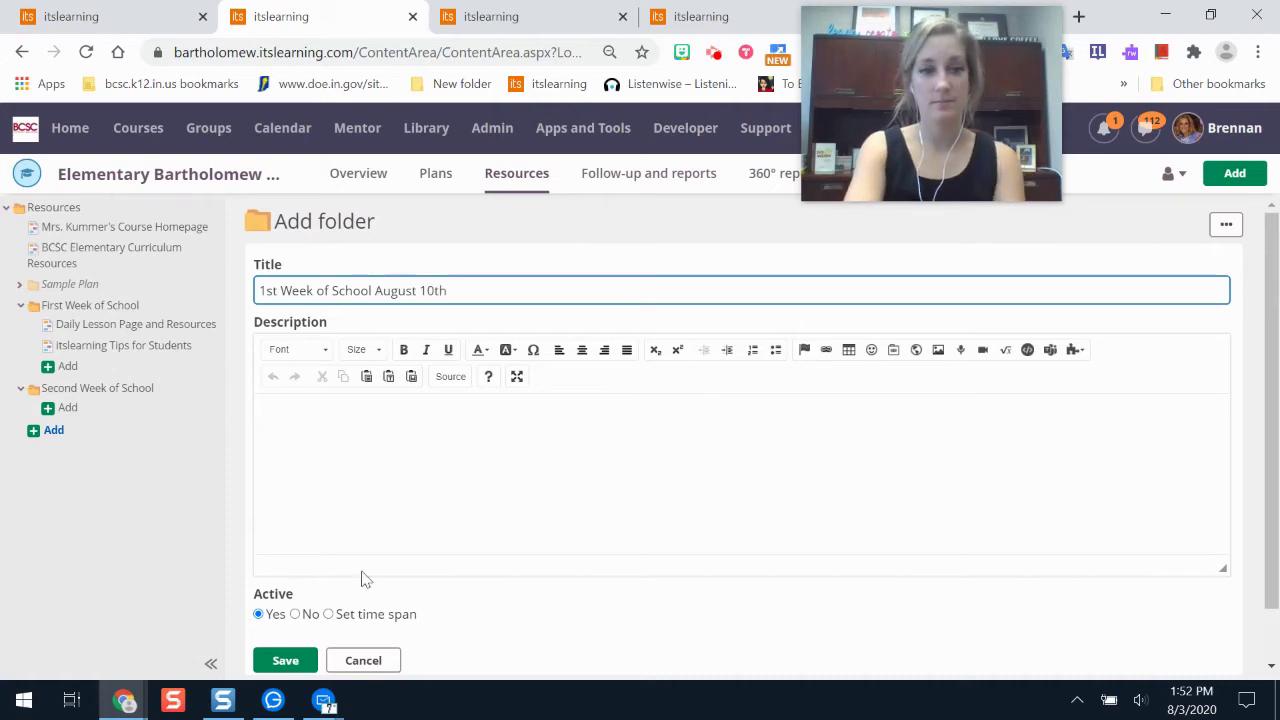
{"action": "left_click", "coordinate": [285, 661]}
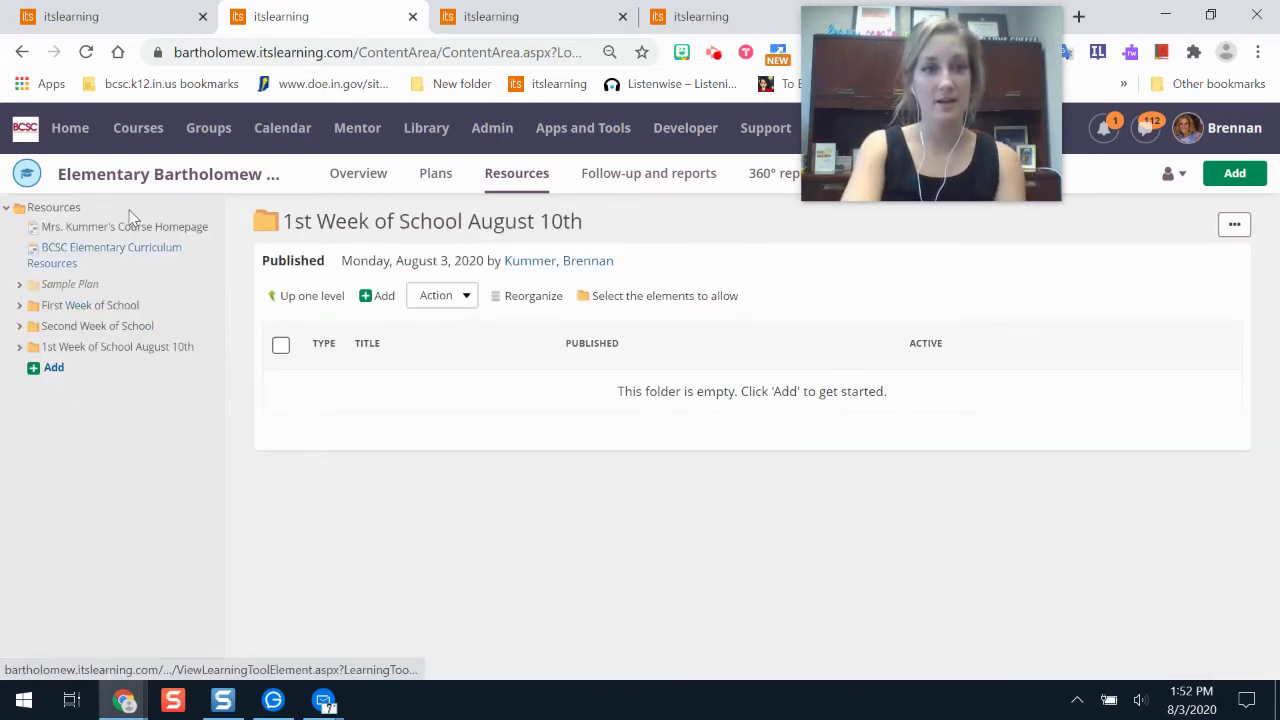
Look over the course's resource list and view the BCSC Elementary Curriculum Resources page, returning to the list.
{"action": "left_click", "coordinate": [530, 186]}
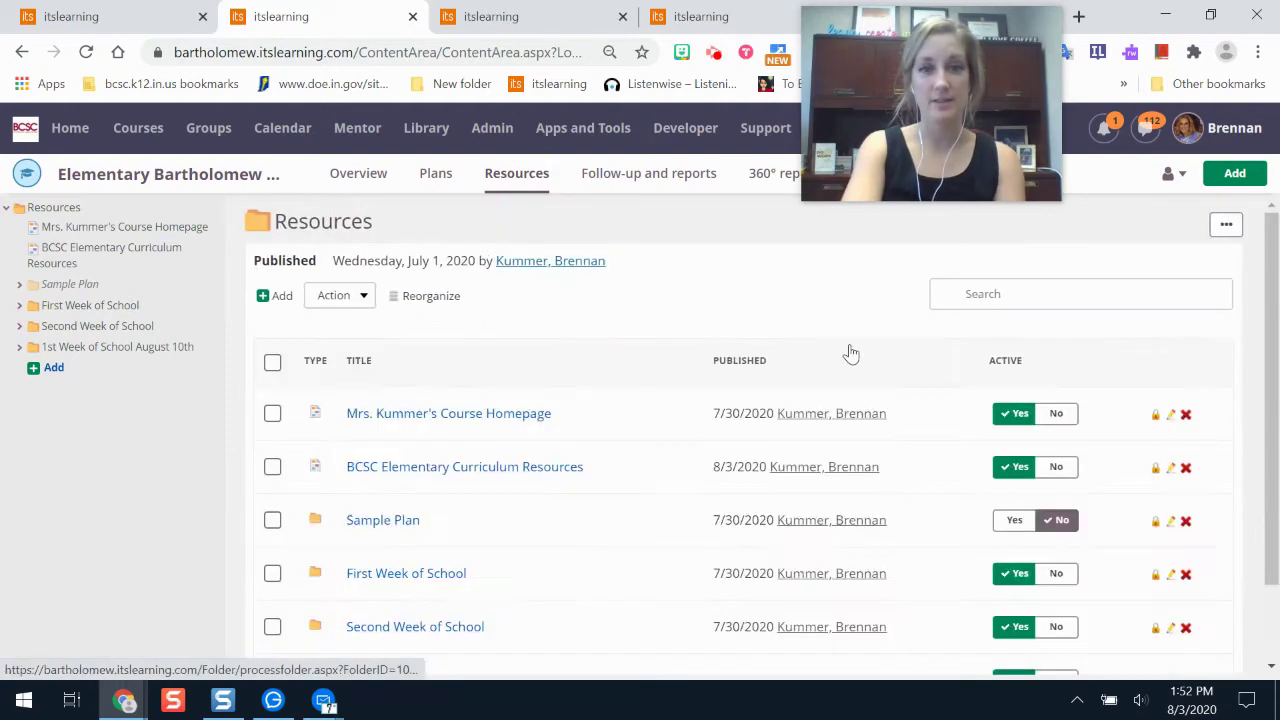
{"action": "scroll", "coordinate": [1276, 310], "scroll_direction": "down", "scroll_amount": 2}
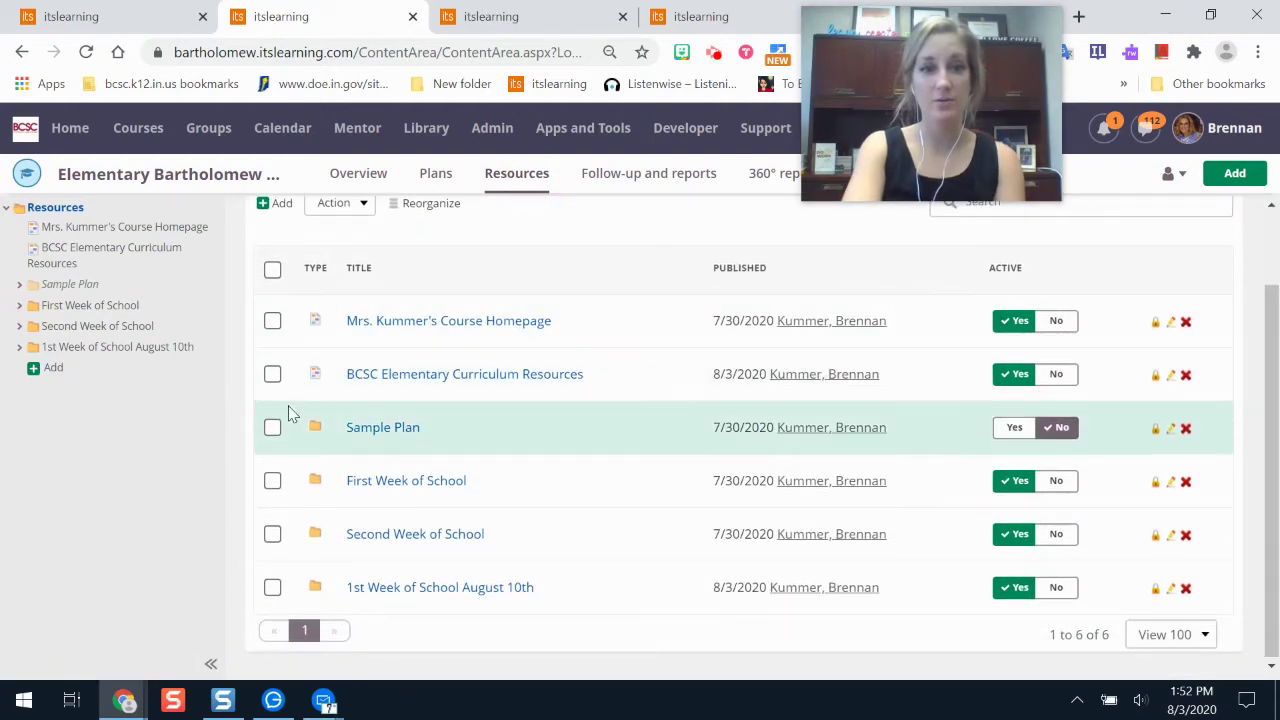
{"action": "left_click", "coordinate": [272, 374]}
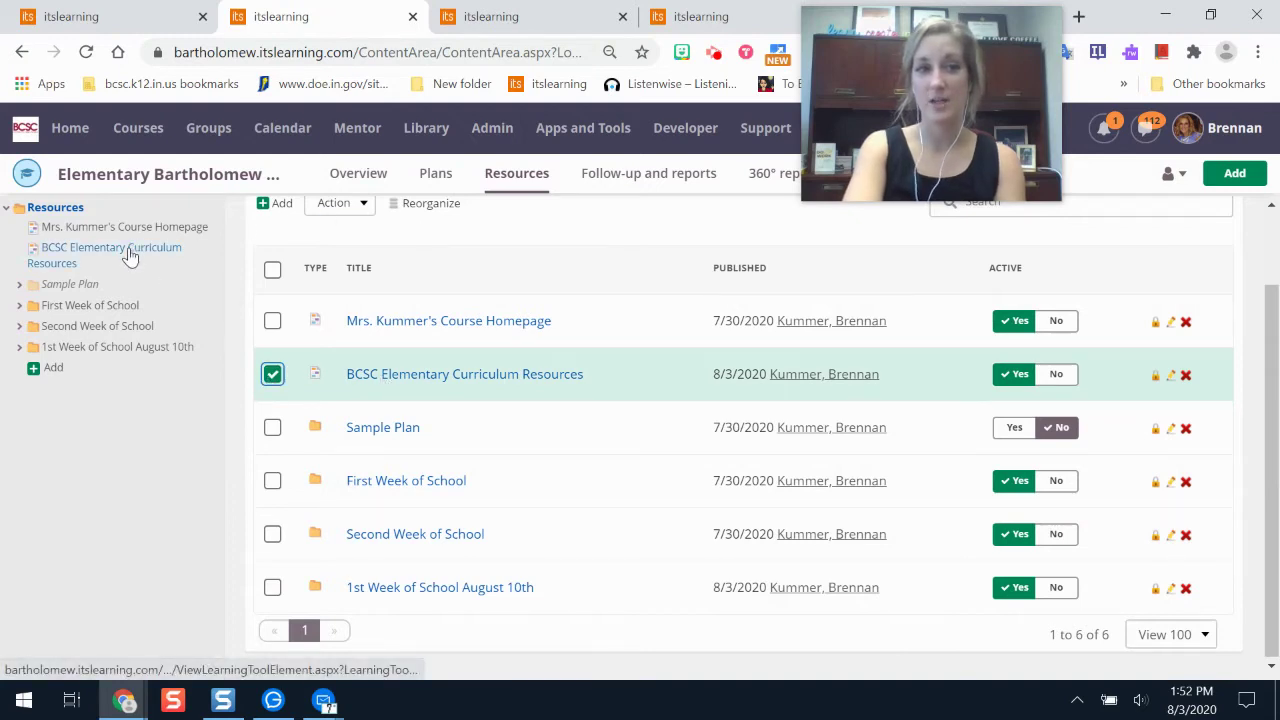
{"action": "left_click_drag", "start_coordinate": [134, 251], "coordinate": [104, 258]}
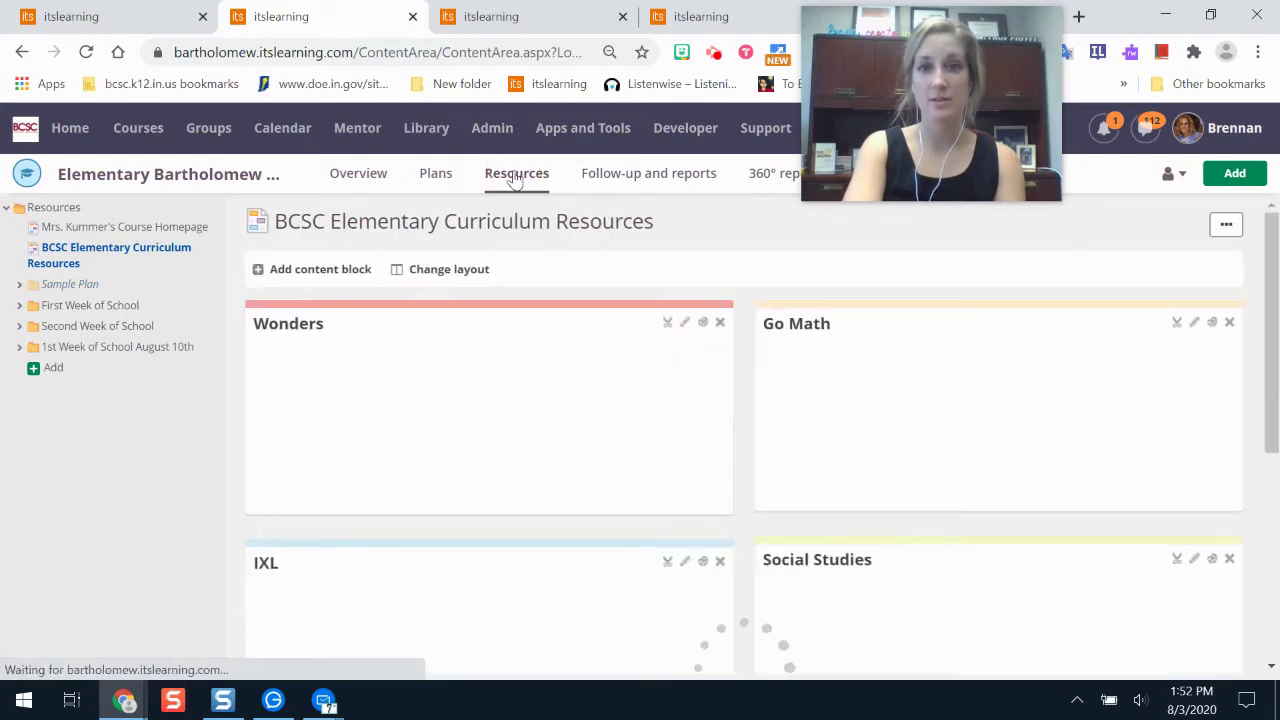
{"action": "left_click", "coordinate": [516, 175]}
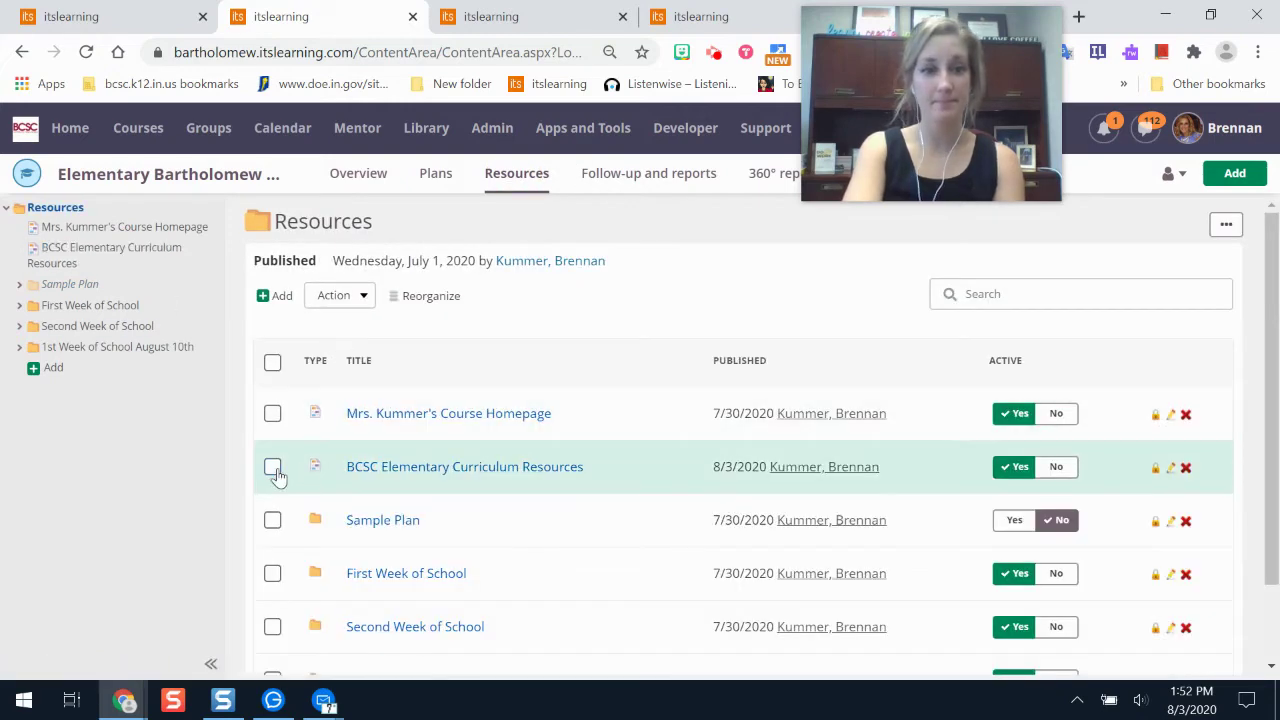
{"action": "left_click", "coordinate": [272, 467]}
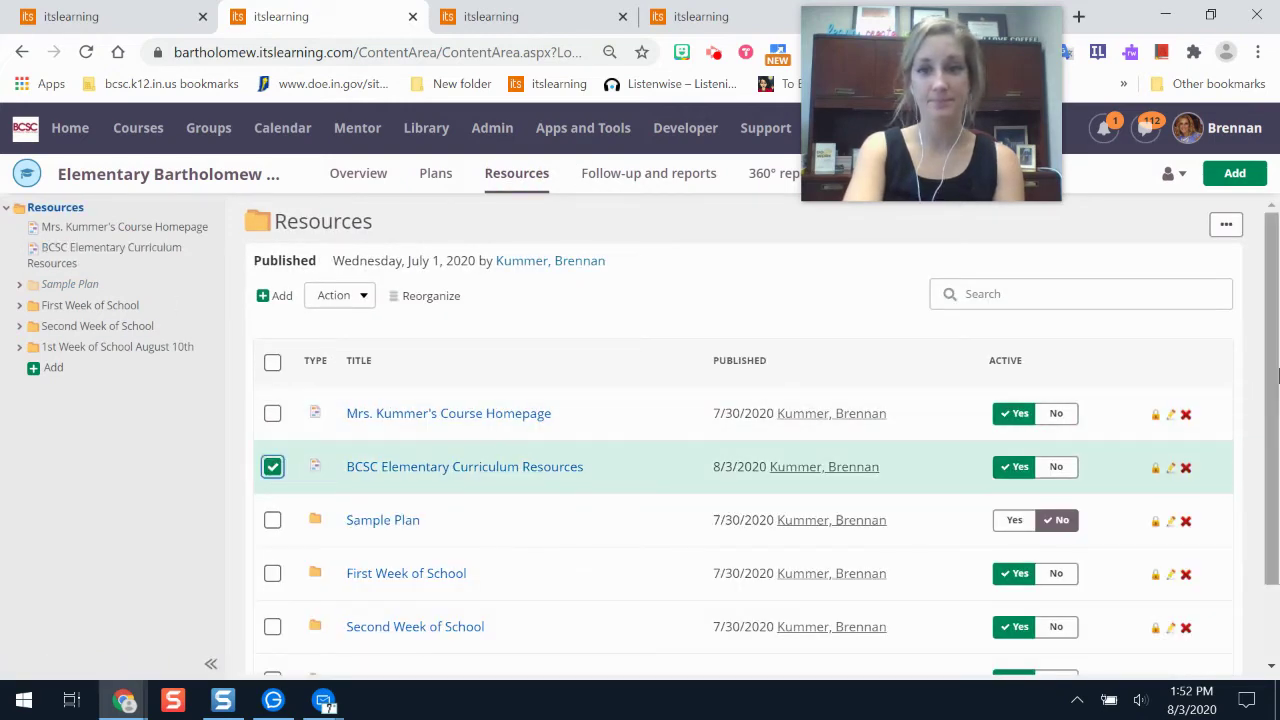
{"action": "scroll", "coordinate": [507, 560], "scroll_direction": "down", "scroll_amount": 2}
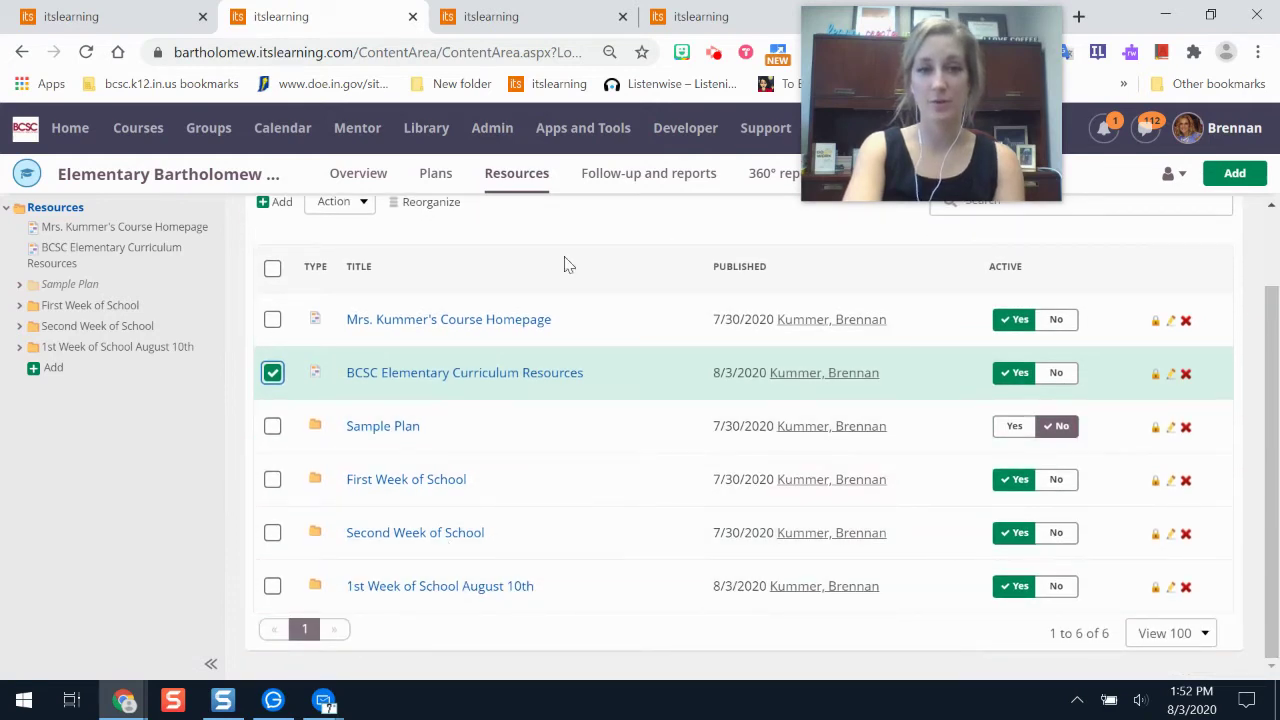
{"action": "left_click", "coordinate": [272, 372]}
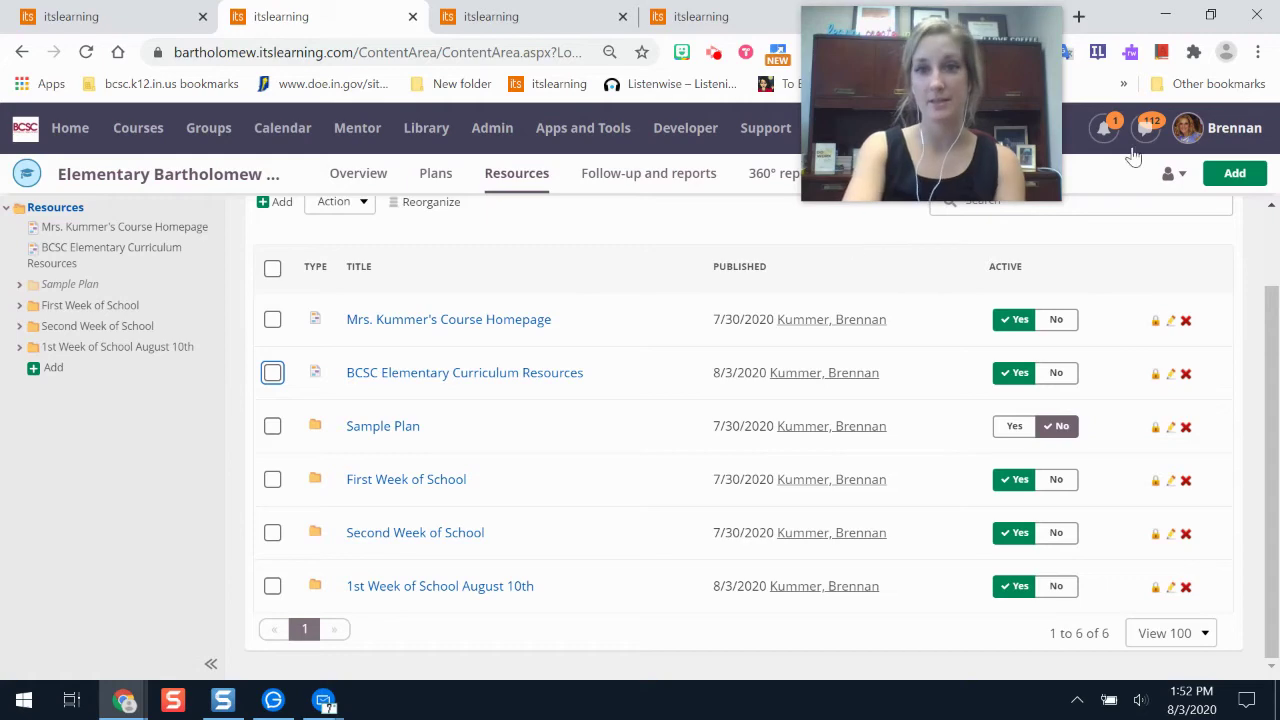
Review the available resource and activity types and add a new blank page to the course resources.
{"action": "left_click", "coordinate": [1234, 178]}
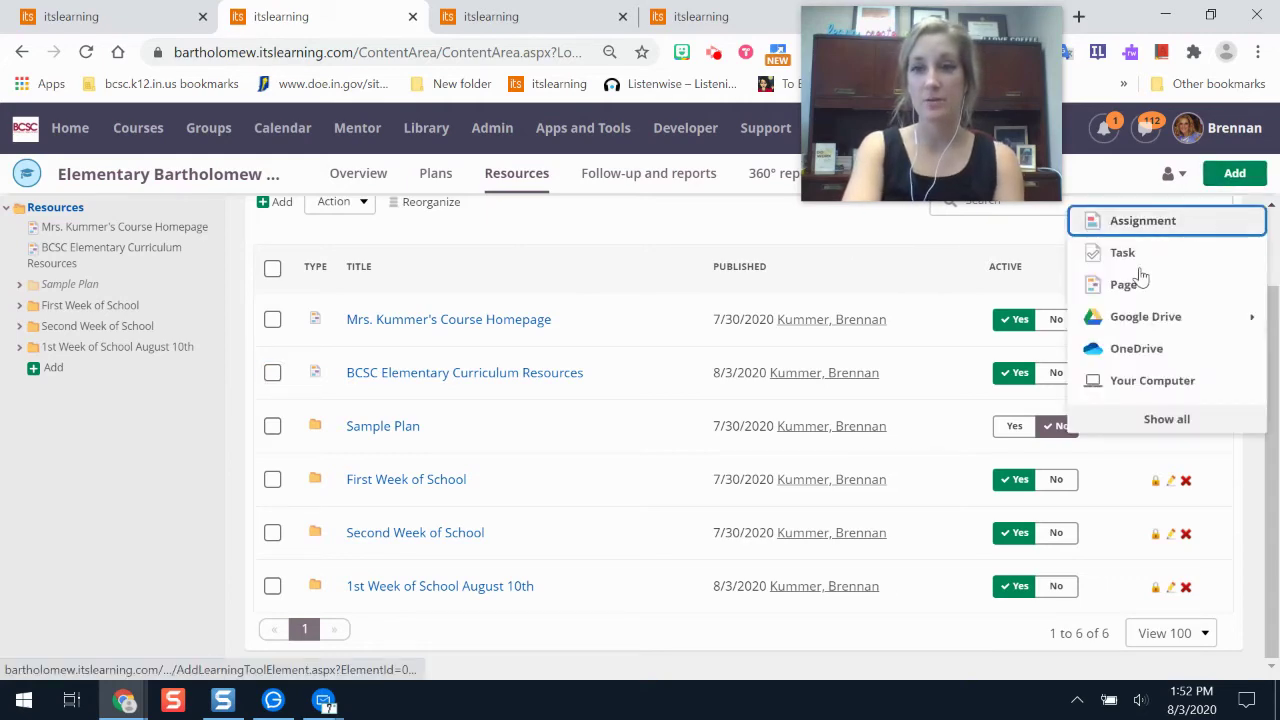
{"action": "left_click", "coordinate": [1136, 421]}
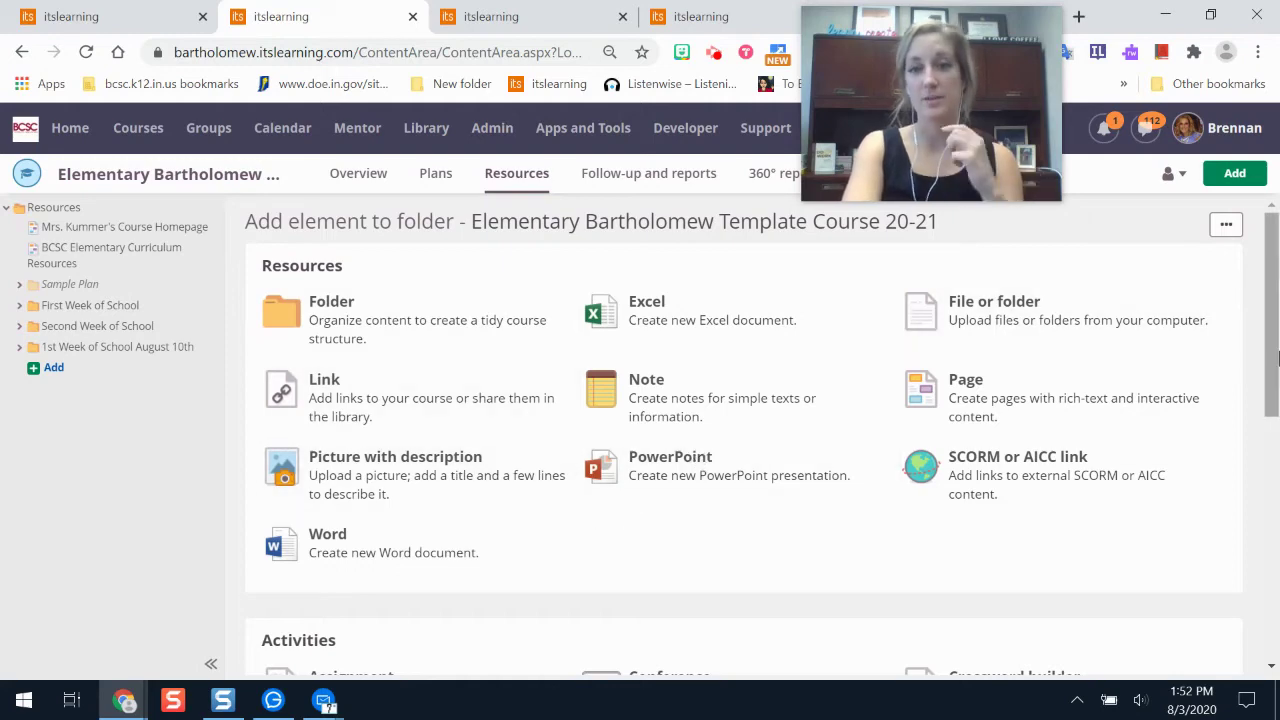
{"action": "scroll", "coordinate": [1277, 288], "scroll_direction": "down", "scroll_amount": 2}
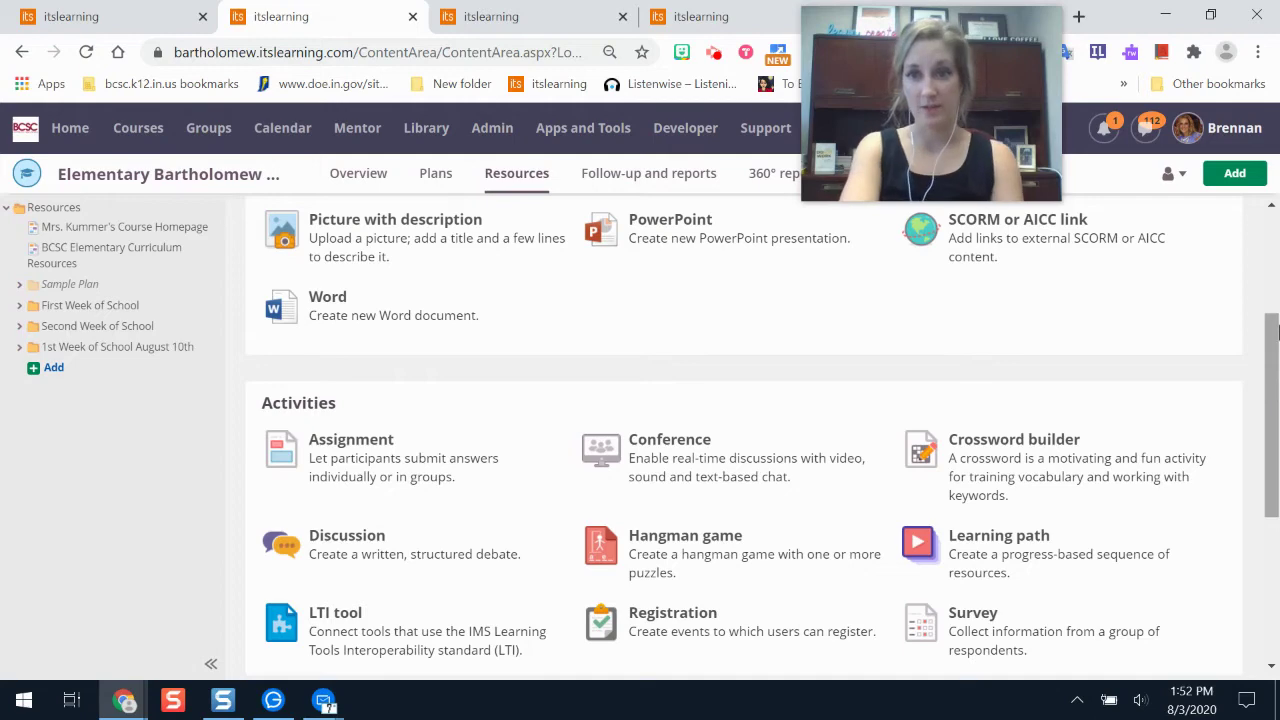
{"action": "left_click_drag", "start_coordinate": [1274, 363], "coordinate": [1277, 445]}
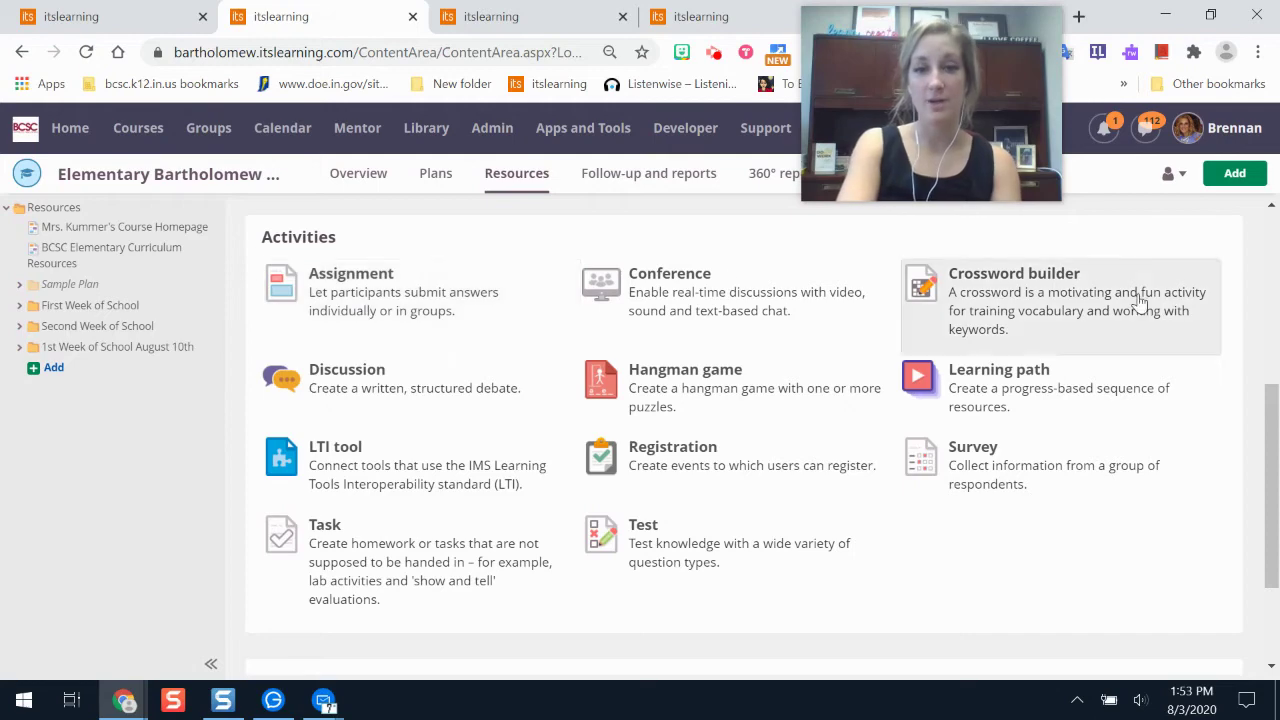
{"action": "left_click_drag", "start_coordinate": [1270, 455], "coordinate": [1272, 240]}
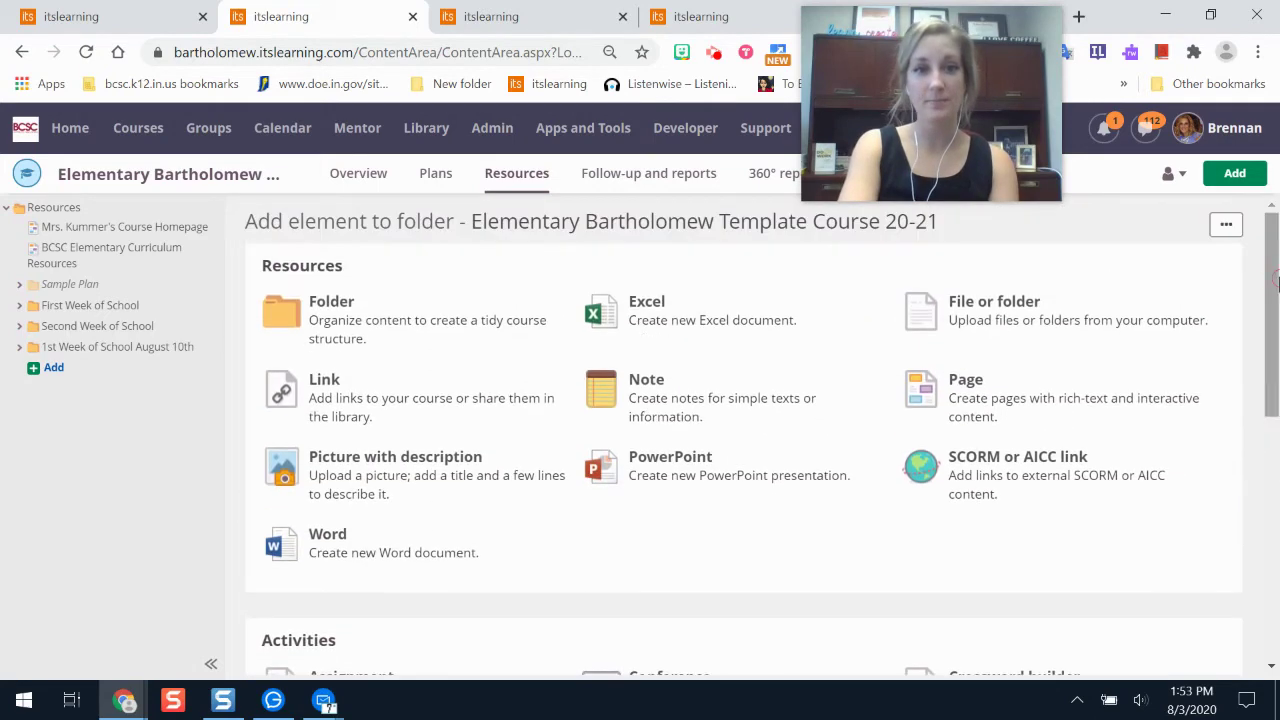
{"action": "left_click", "coordinate": [965, 400]}
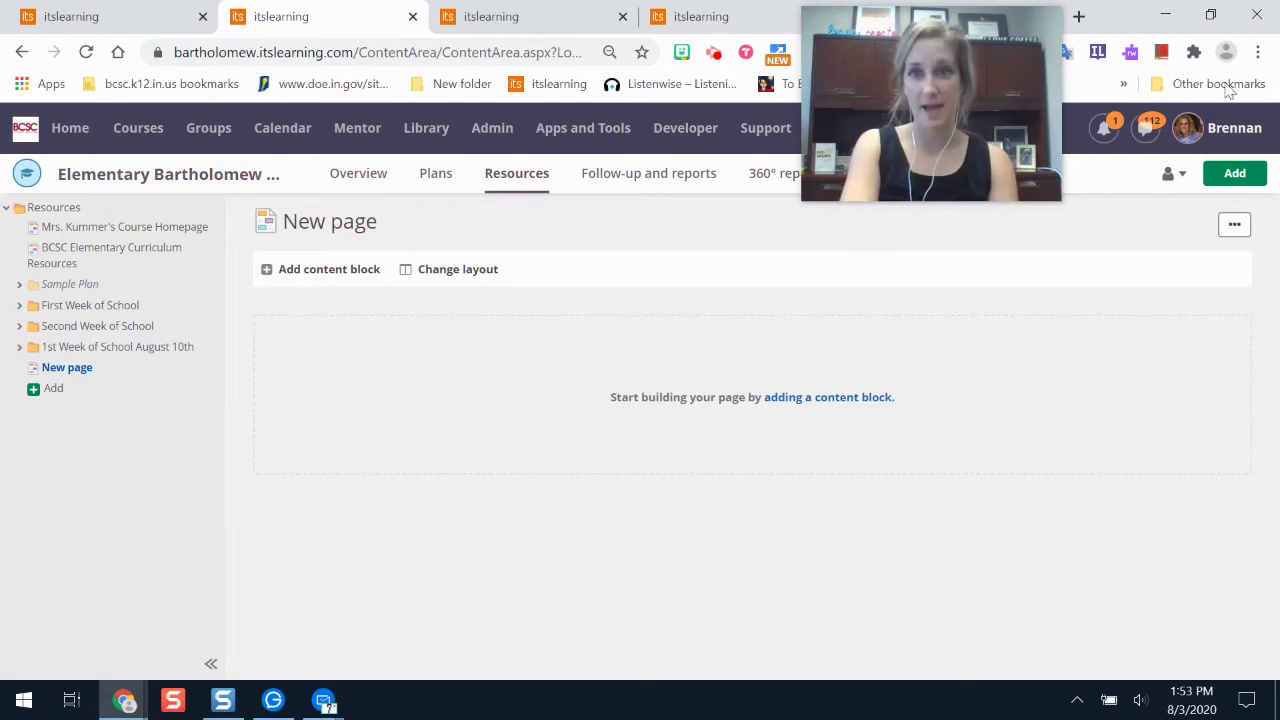
{"action": "left_click", "coordinate": [323, 271]}
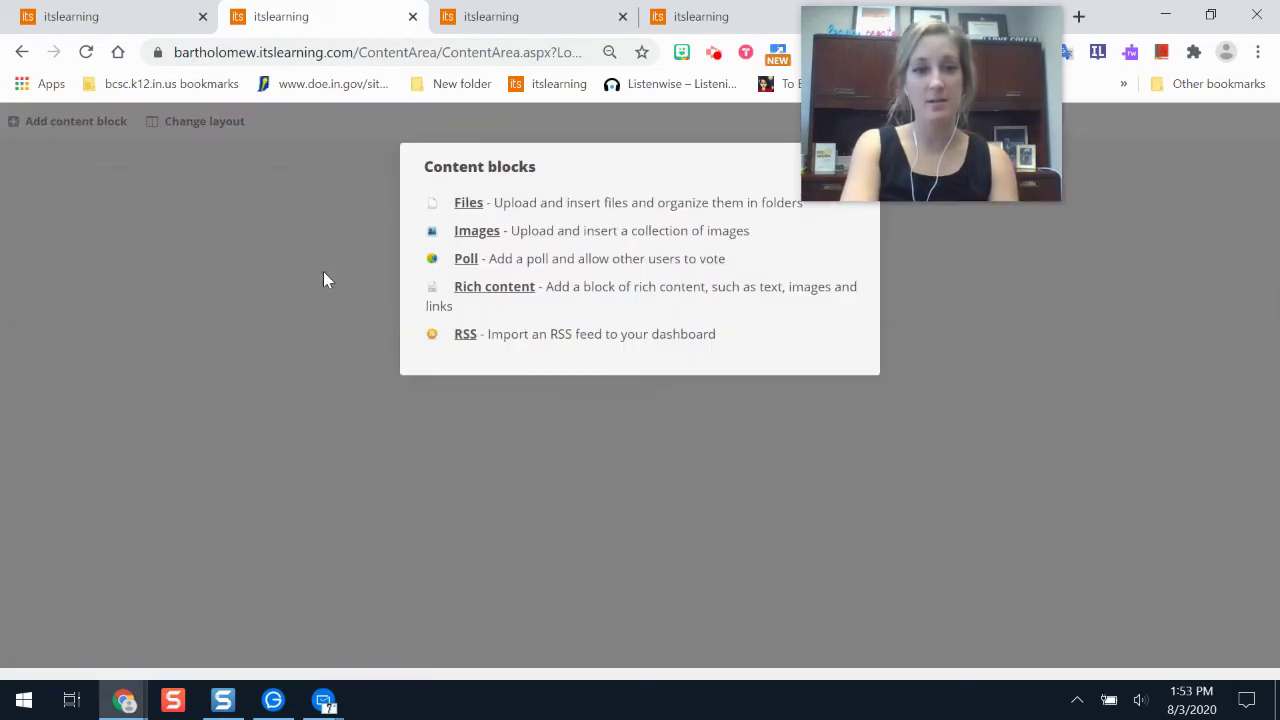
{"action": "left_click", "coordinate": [487, 289]}
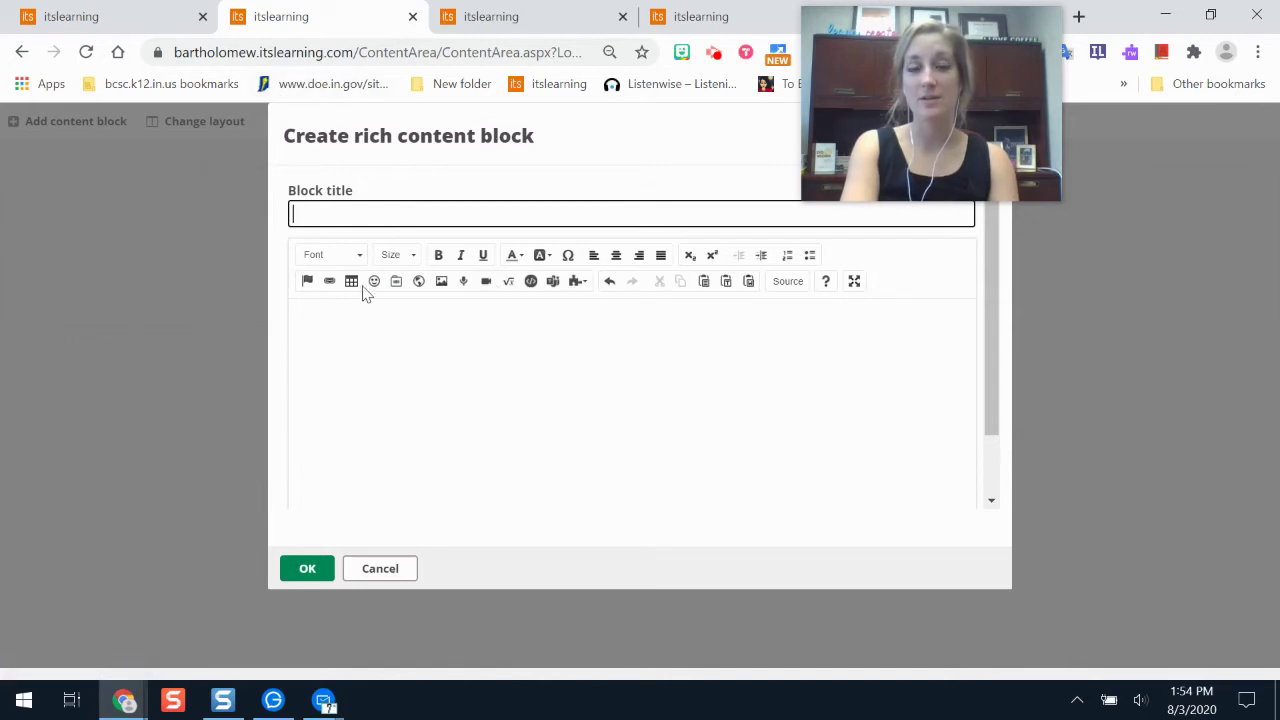
{"action": "left_click", "coordinate": [378, 568]}
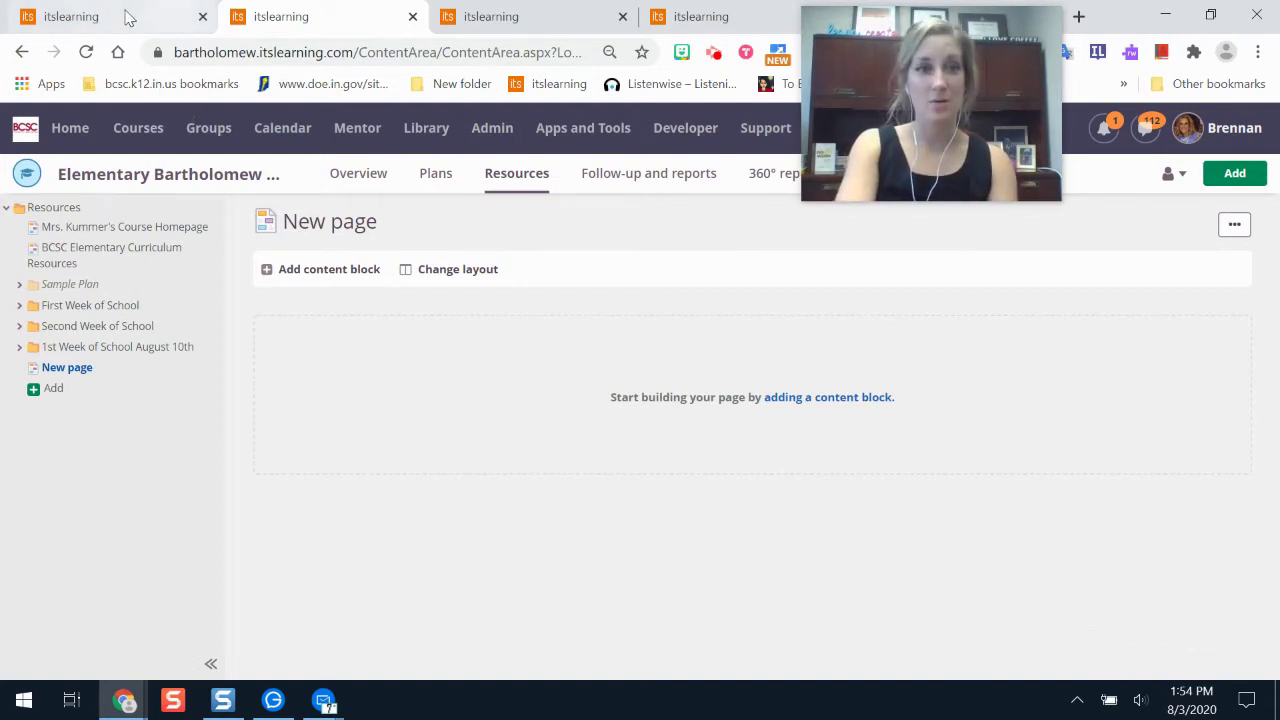
Open the list of all courses and filter it to show only archived ones.
{"action": "left_click", "coordinate": [60, 17]}
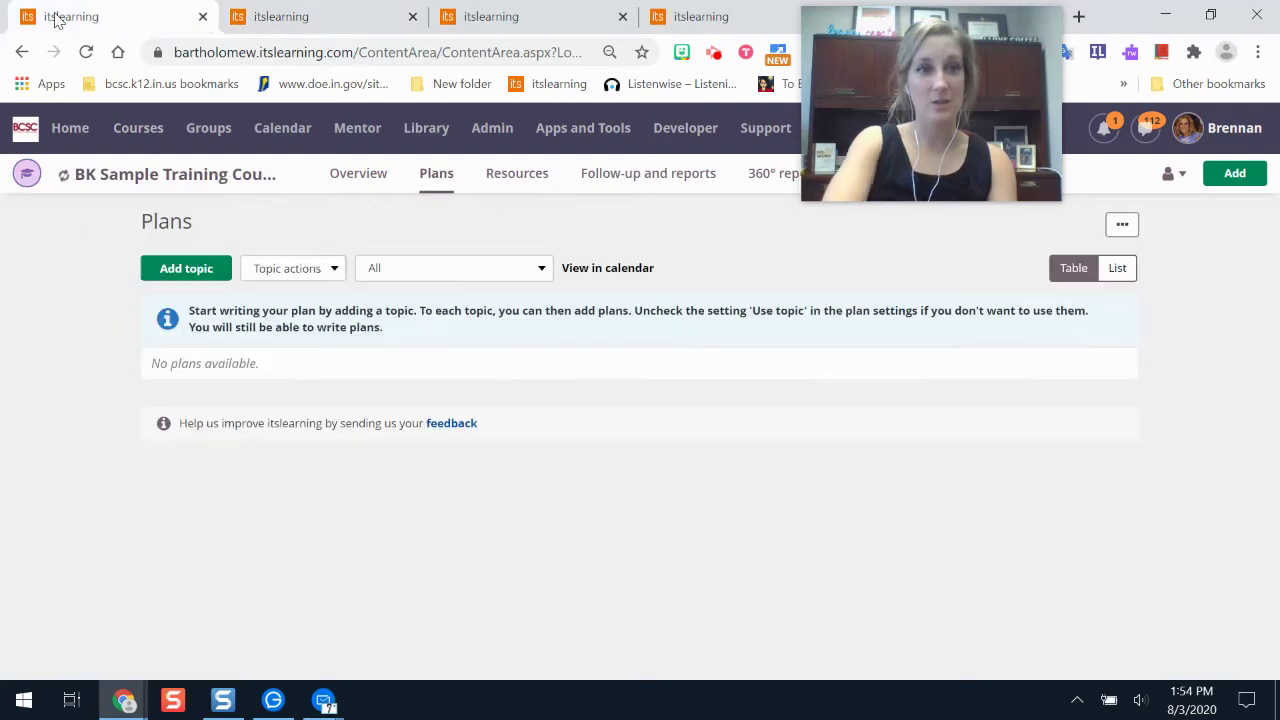
{"action": "left_click", "coordinate": [290, 17]}
{"action": "left_click", "coordinate": [140, 132]}
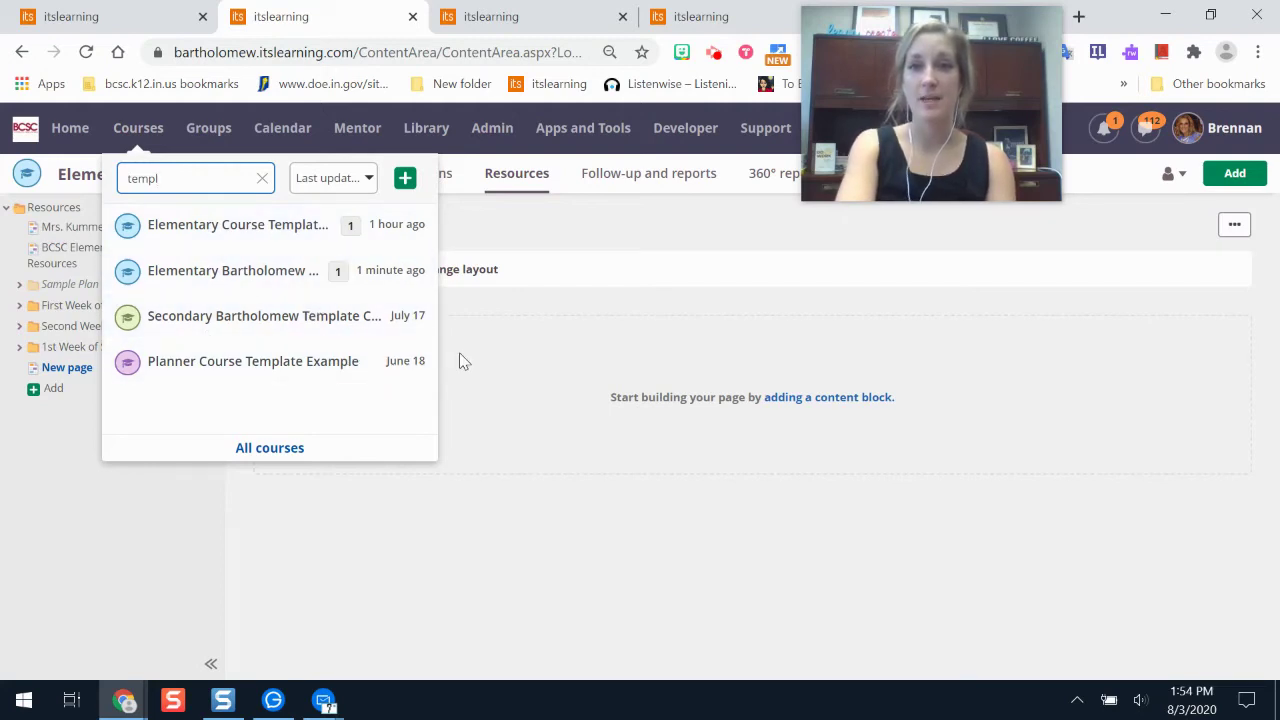
{"action": "left_click", "coordinate": [283, 446]}
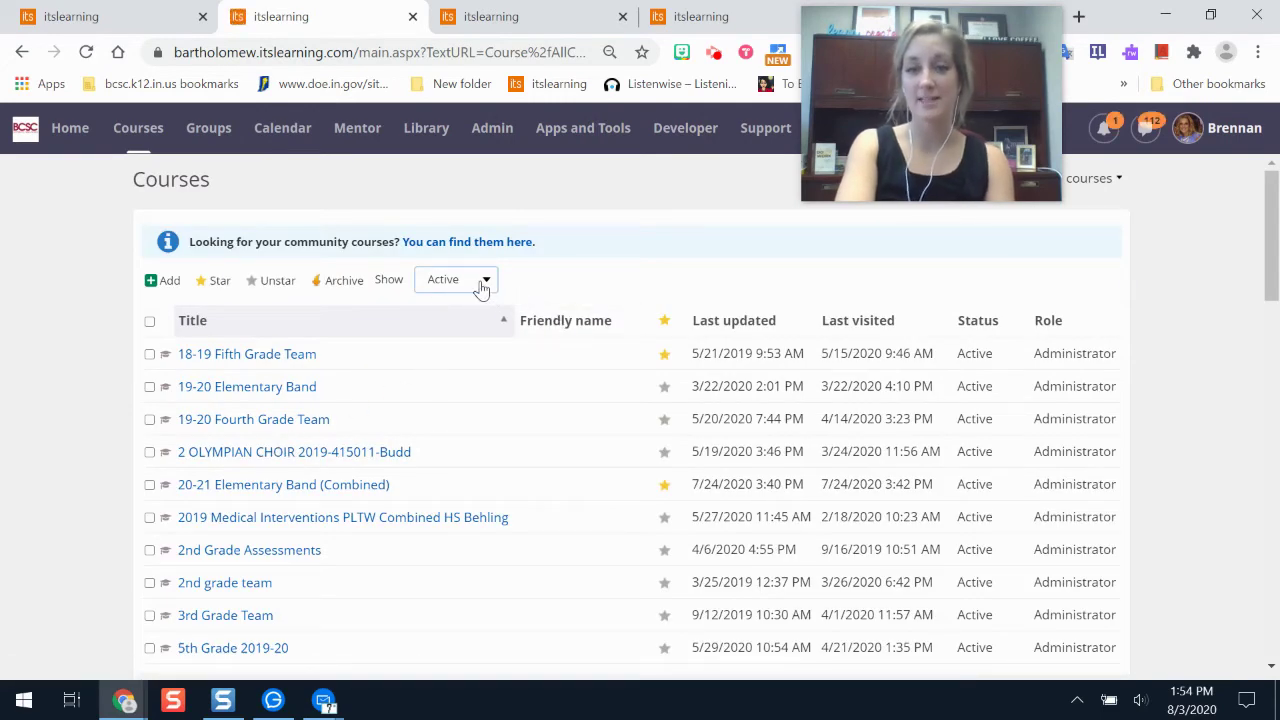
{"action": "left_click", "coordinate": [486, 283]}
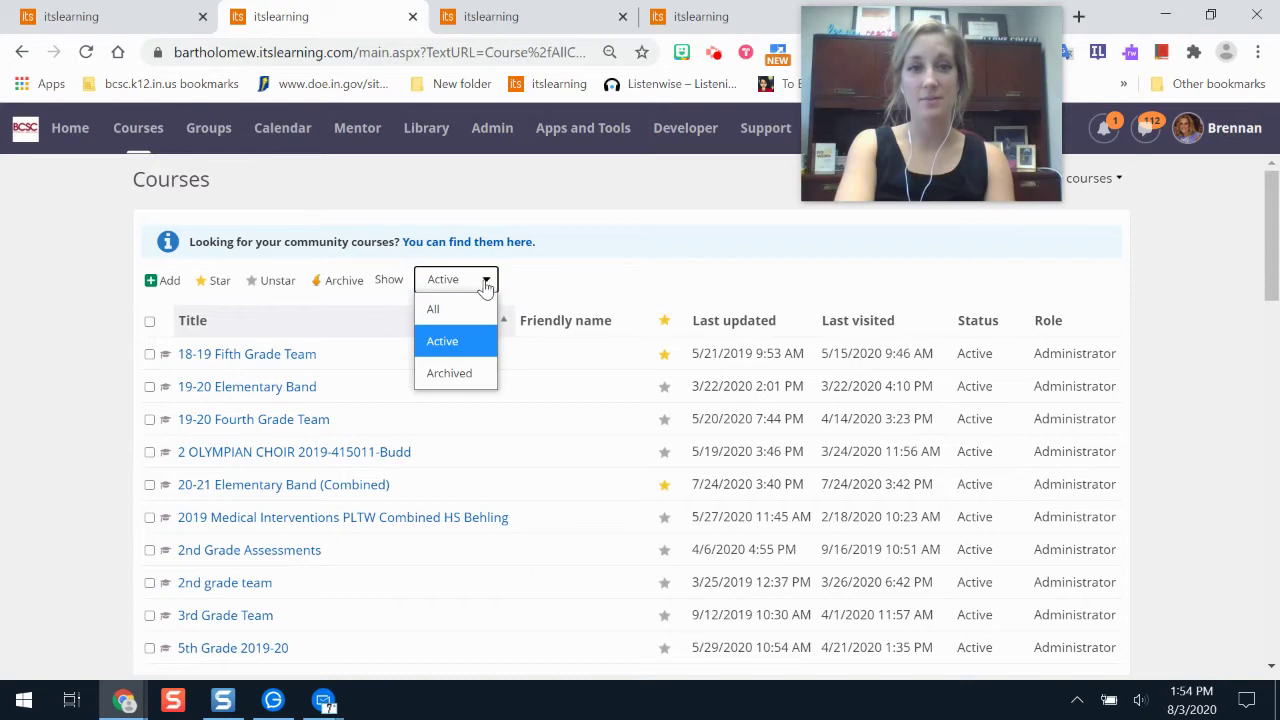
{"action": "left_click", "coordinate": [459, 370]}
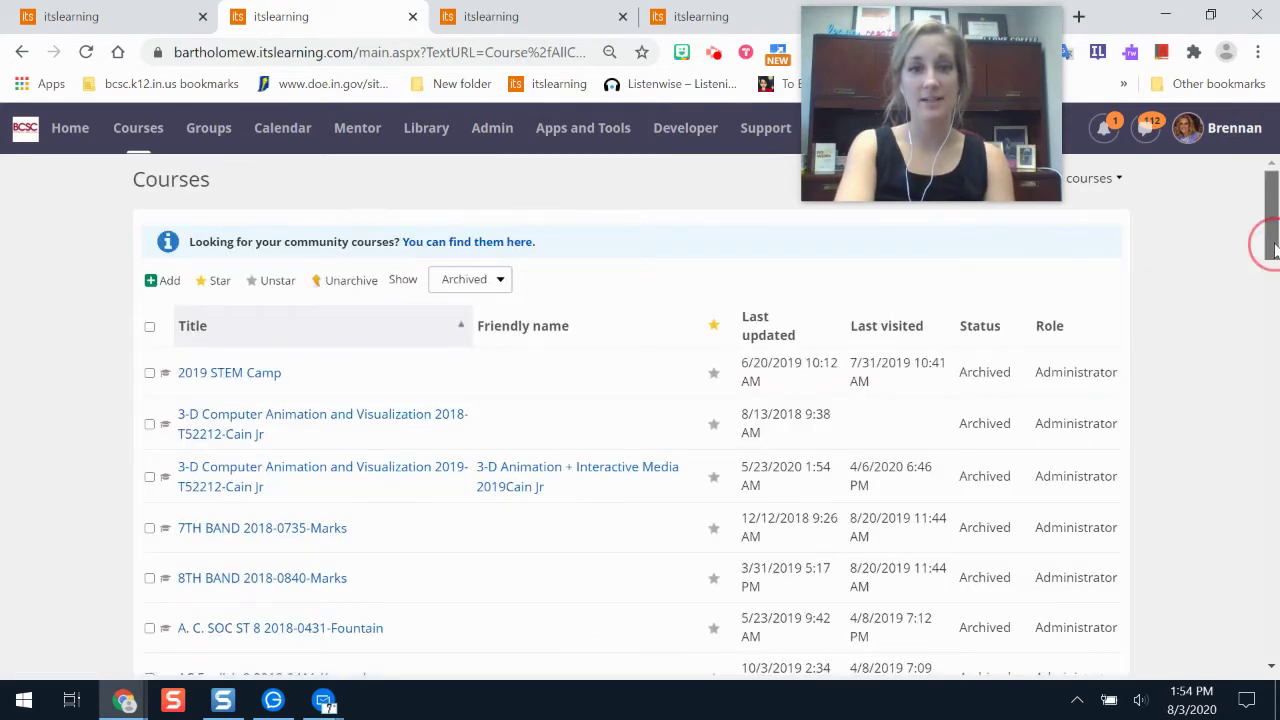
Find and open the archived Social Studies course without a grade or year in its title, on page 12 of the course list.
{"action": "left_click_drag", "start_coordinate": [1270, 240], "coordinate": [1274, 640]}
{"action": "left_click", "coordinate": [316, 579]}
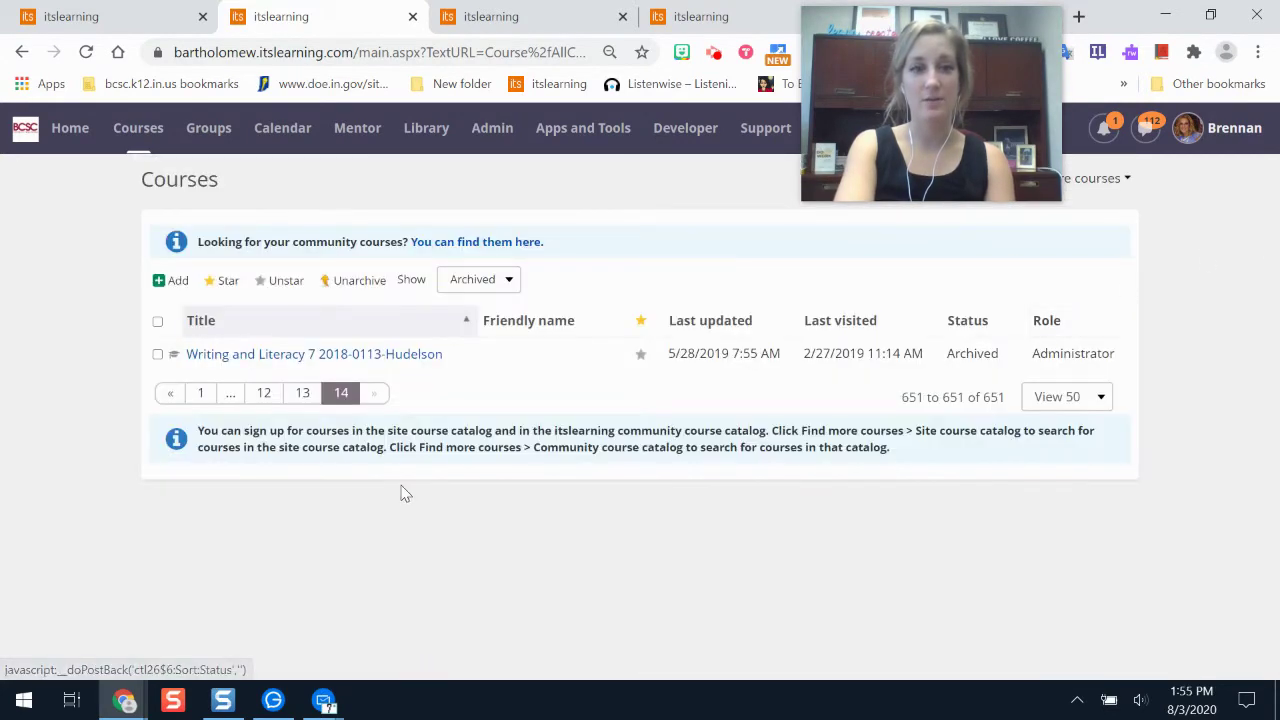
{"action": "left_click", "coordinate": [263, 392]}
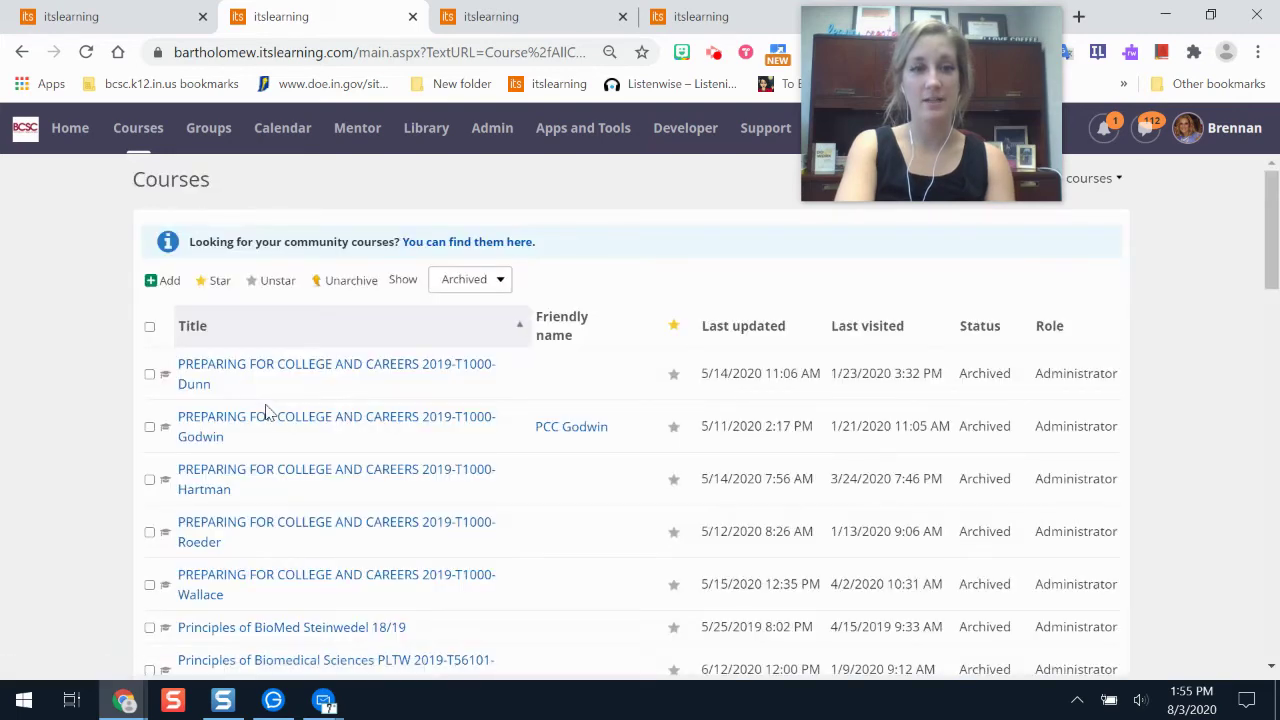
{"action": "left_click_drag", "start_coordinate": [1274, 250], "coordinate": [1274, 624]}
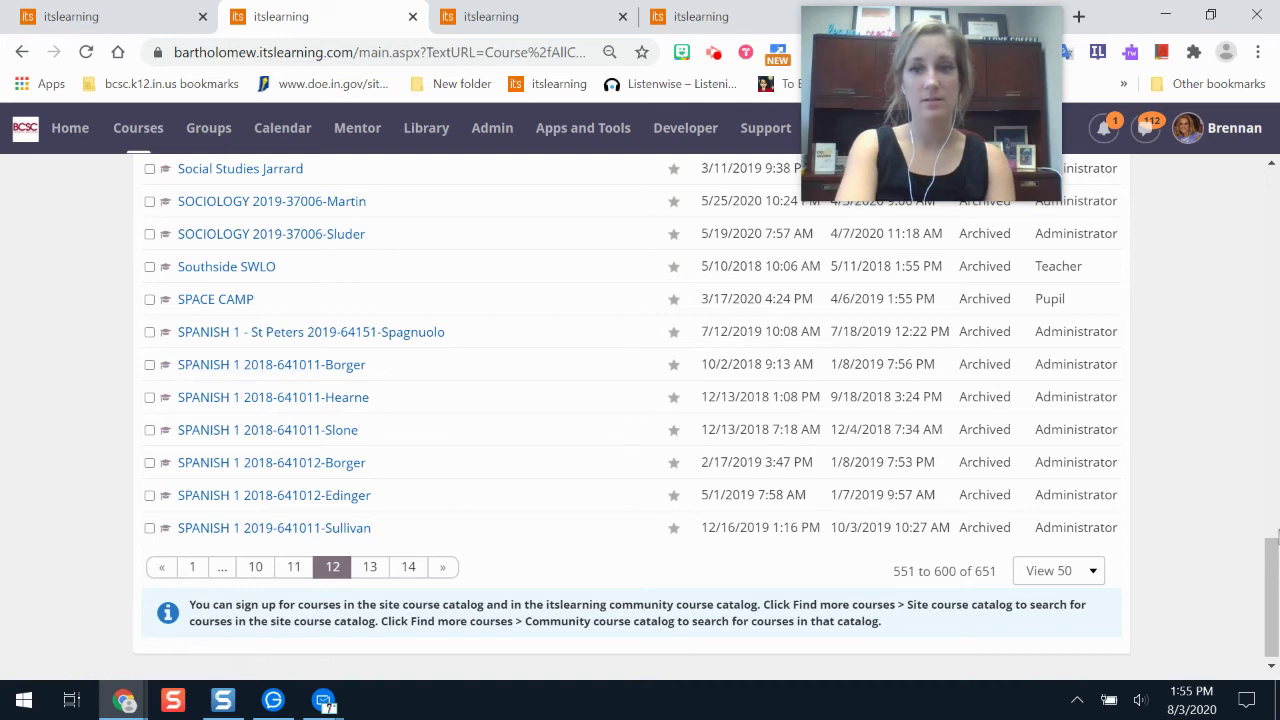
{"action": "left_click_drag", "start_coordinate": [1268, 575], "coordinate": [1268, 520]}
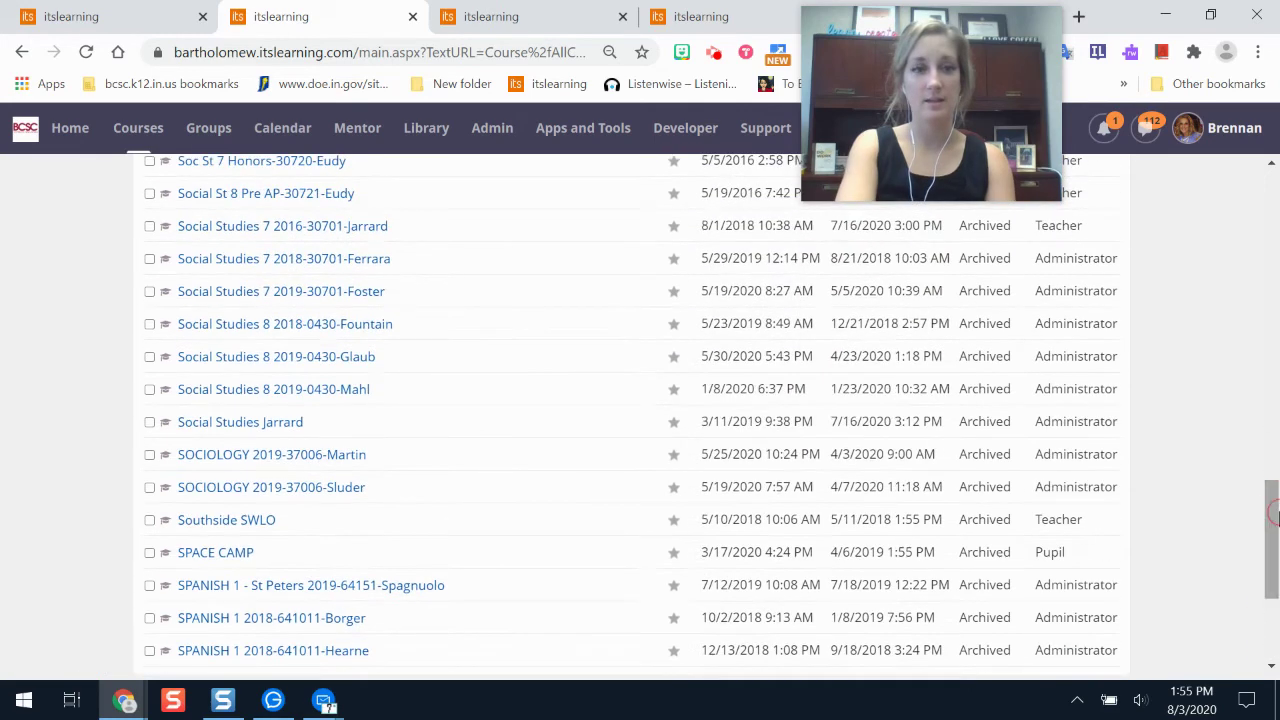
{"action": "left_click", "coordinate": [251, 425]}
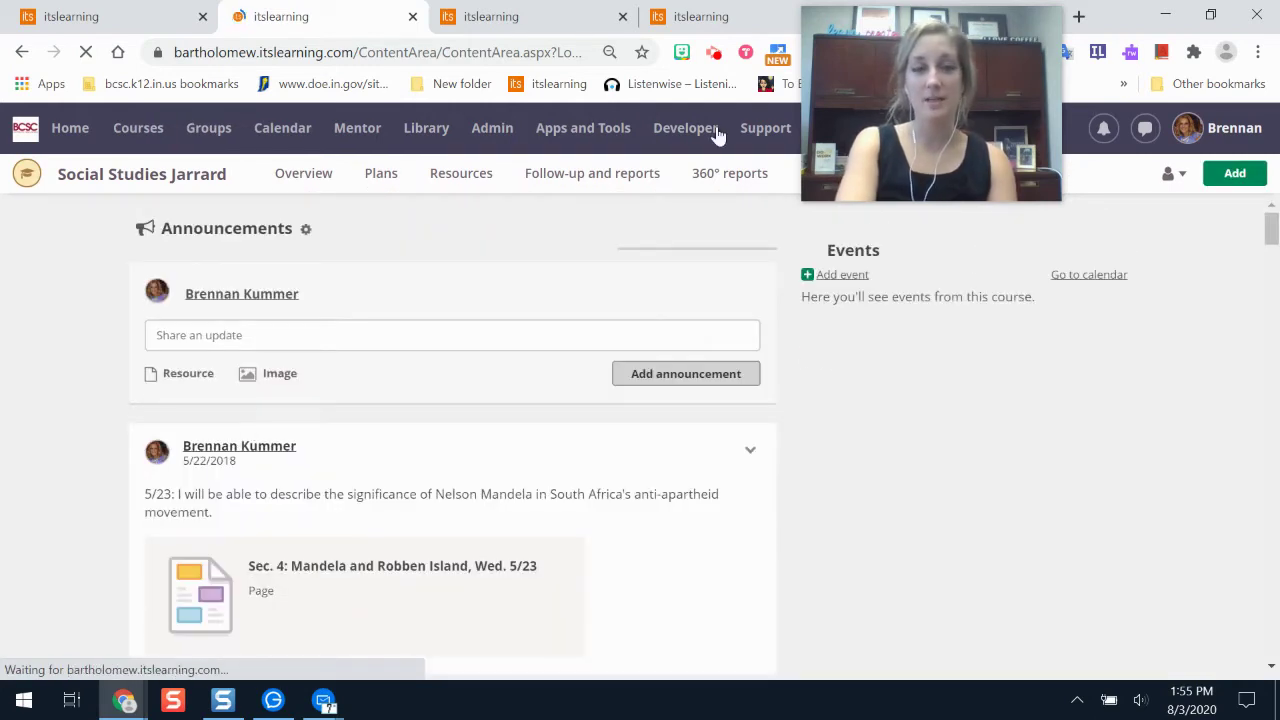
Open the archived course's resources and go to the 5/7-5/11 folder inside Unit 8: Western and Central Africa.
{"action": "left_click", "coordinate": [481, 178]}
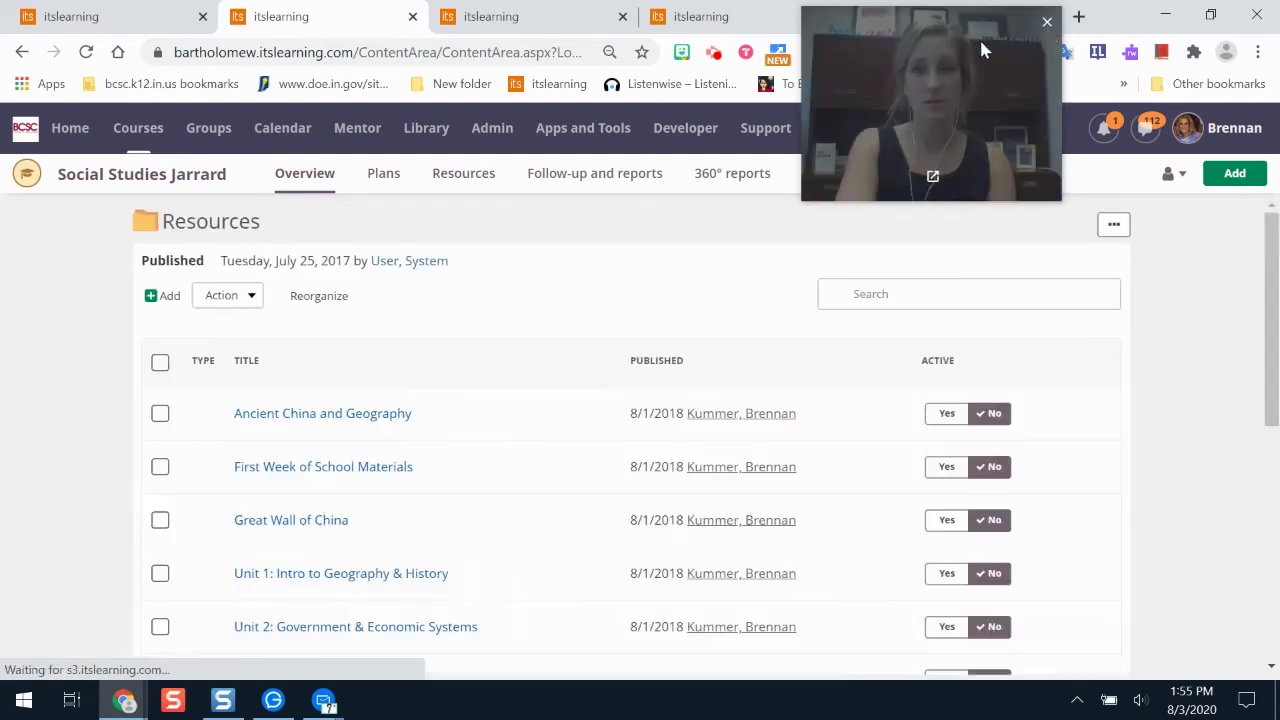
{"action": "left_click_drag", "start_coordinate": [979, 37], "coordinate": [1075, 49]}
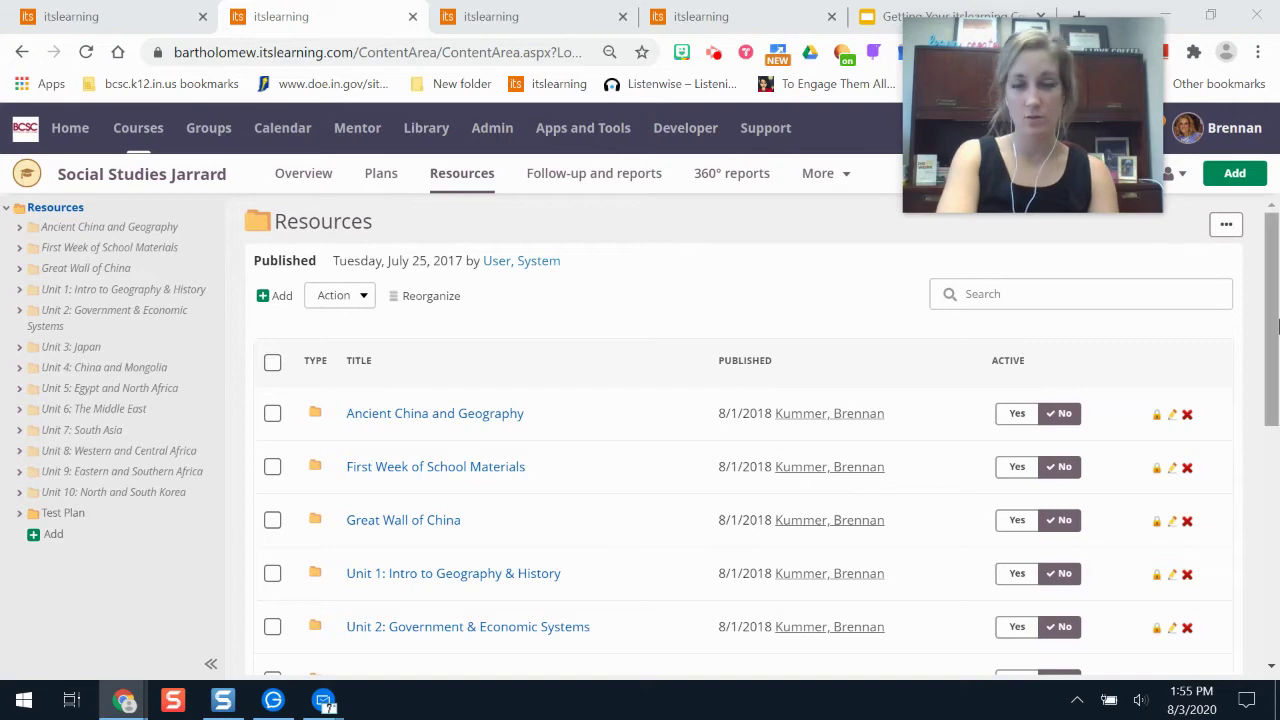
{"action": "left_click_drag", "start_coordinate": [1268, 292], "coordinate": [1276, 440]}
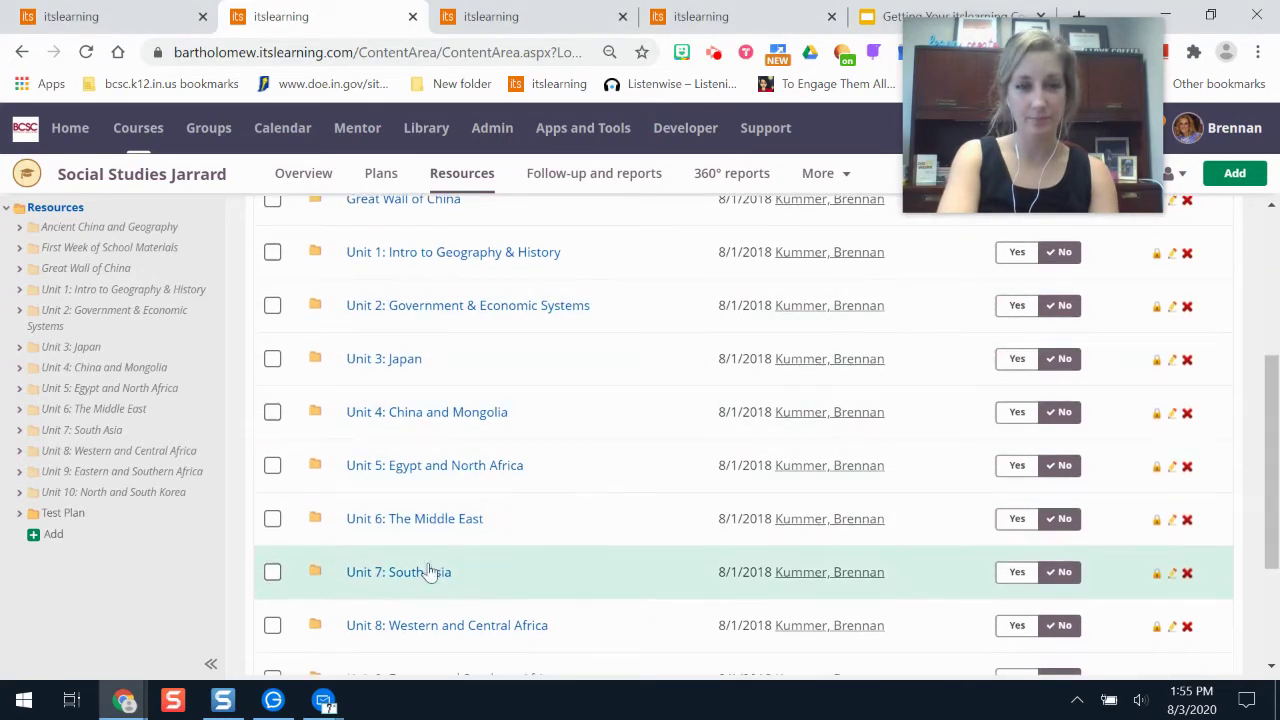
{"action": "left_click_drag", "start_coordinate": [1276, 432], "coordinate": [1260, 560]}
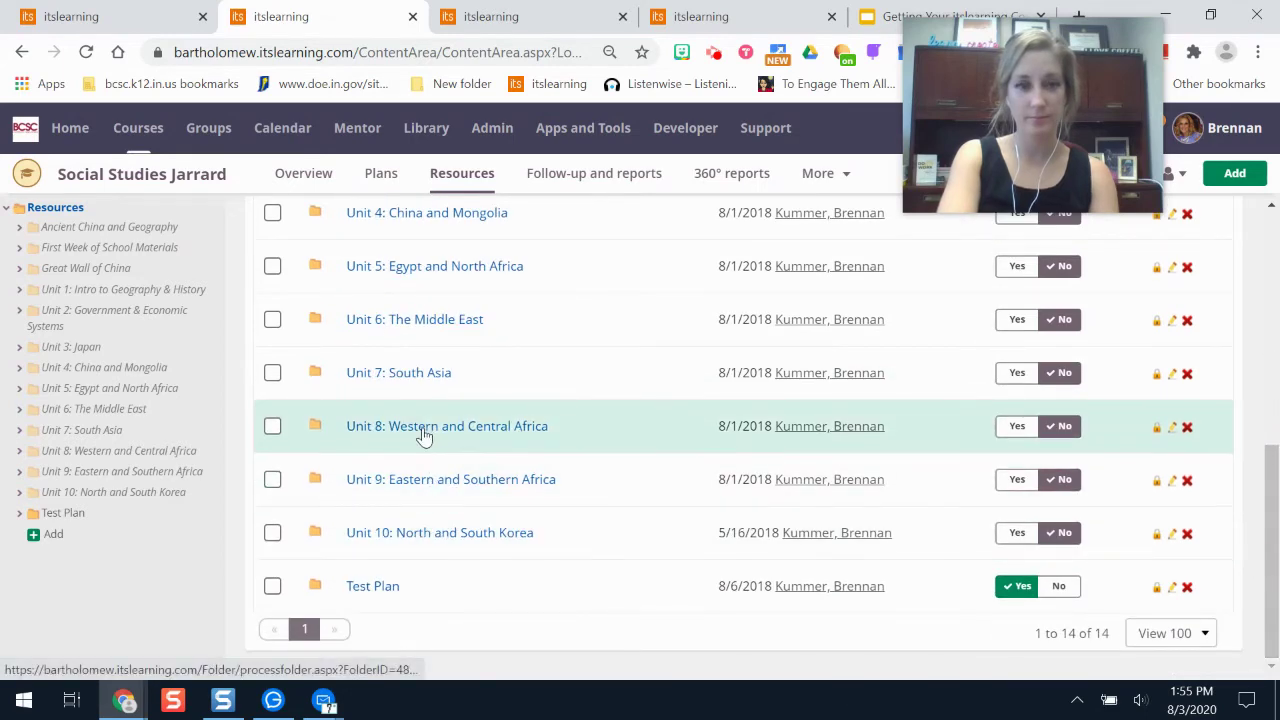
{"action": "left_click", "coordinate": [417, 430]}
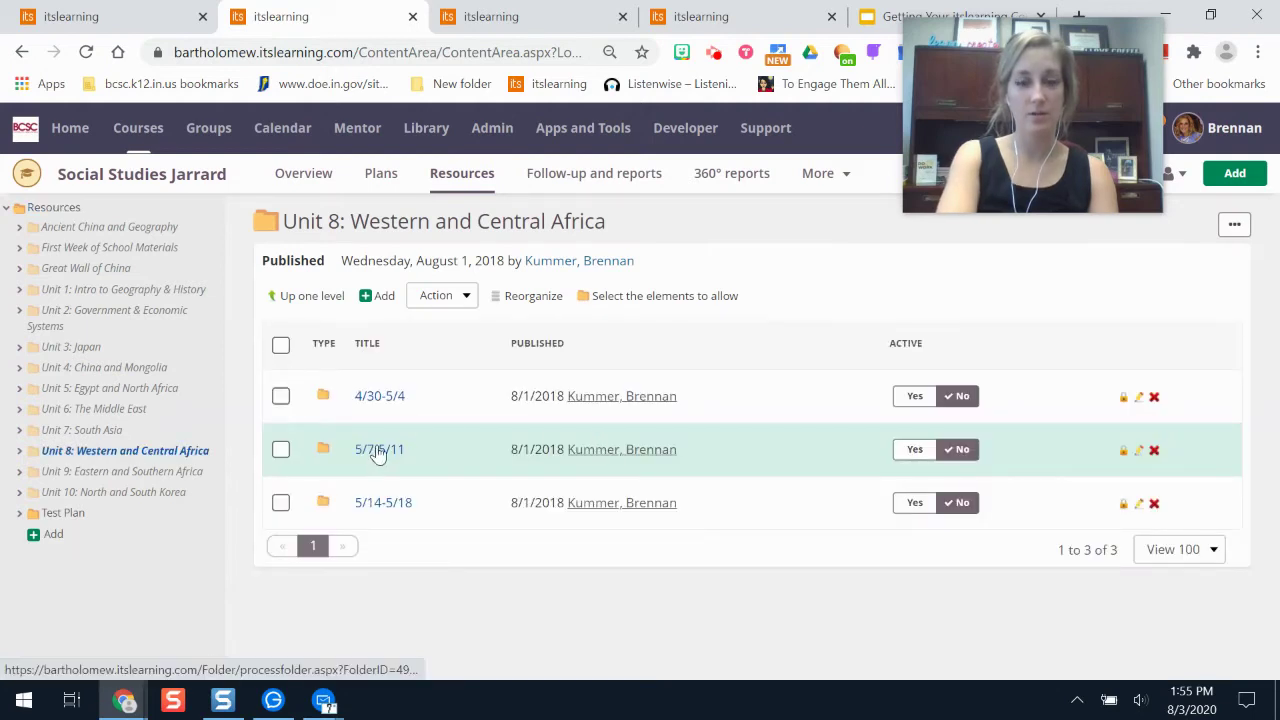
{"action": "left_click", "coordinate": [379, 452]}
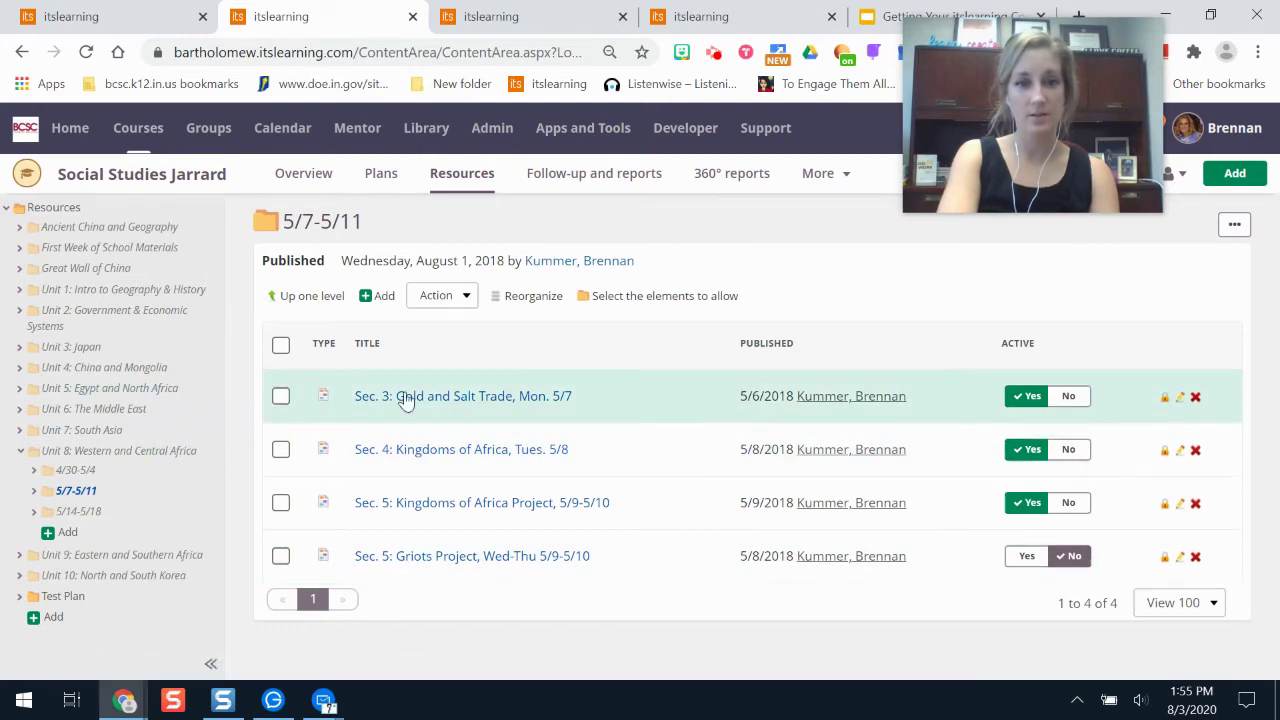
Copy the page "Sec. 4: Kingdoms of Africa, Tues. 5/8" to the First Week of School folder of the sample course.
{"action": "left_click", "coordinate": [281, 451]}
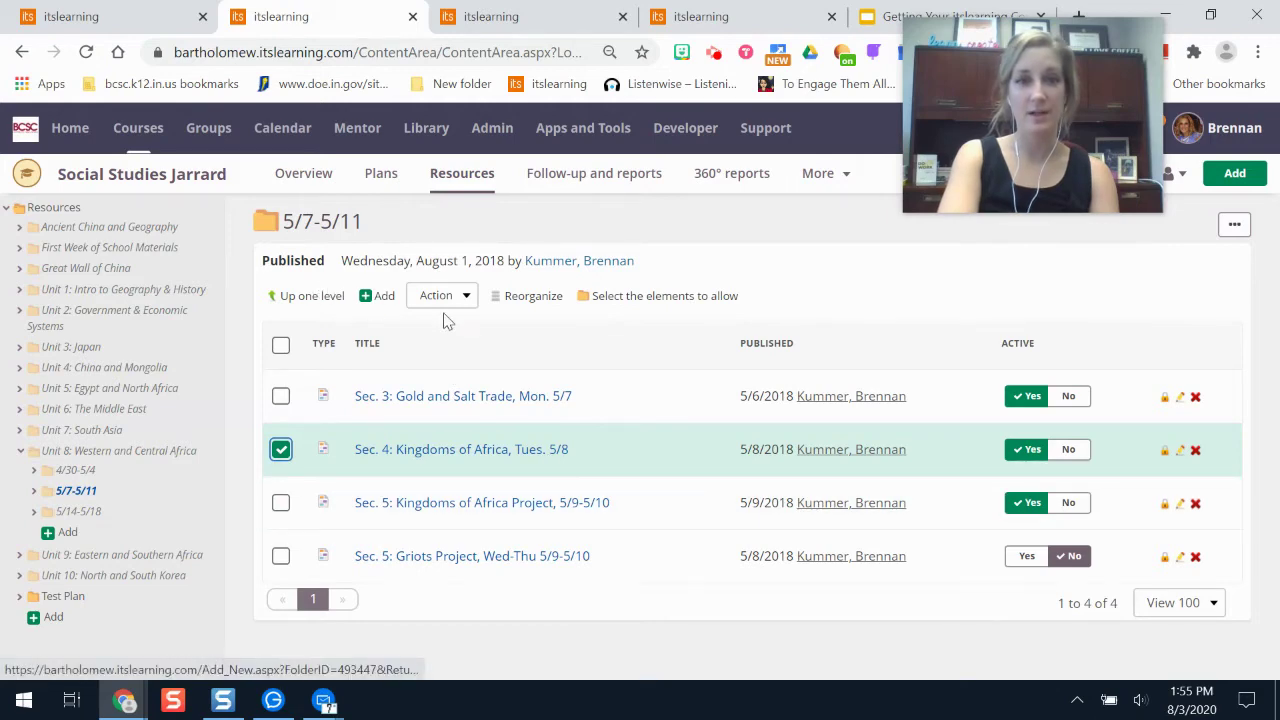
{"action": "left_click", "coordinate": [452, 302]}
{"action": "left_click", "coordinate": [421, 331]}
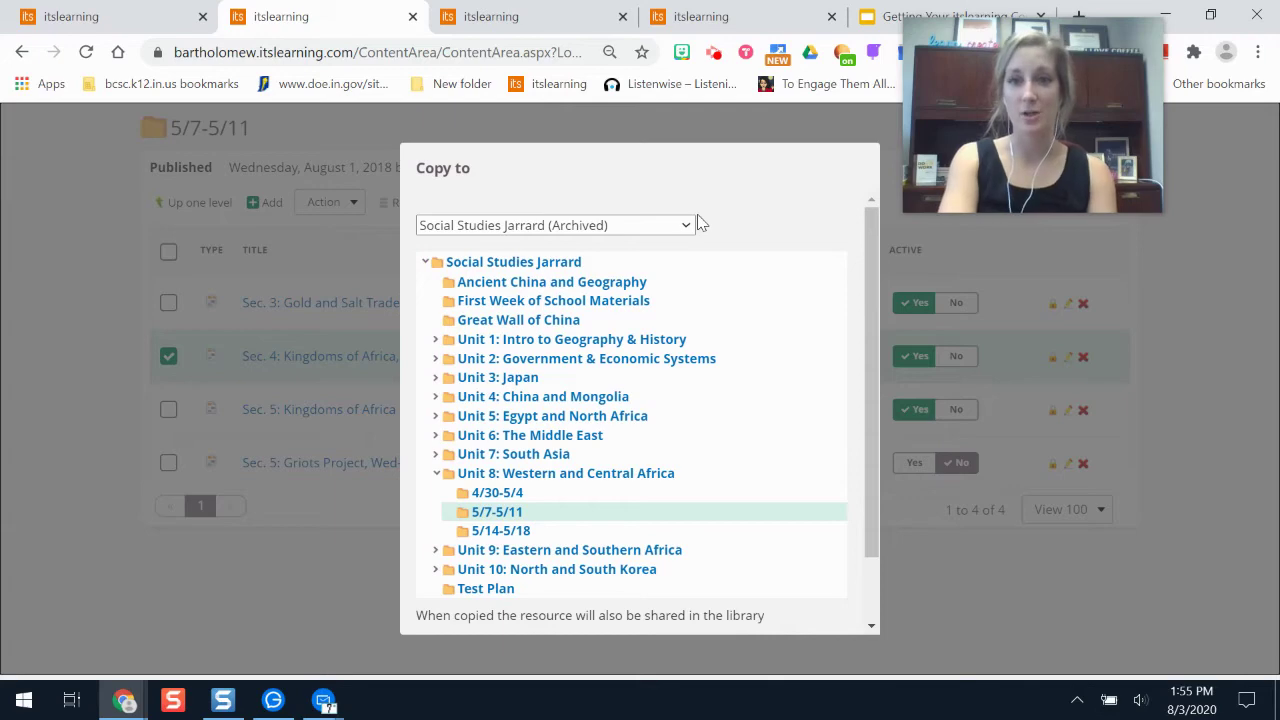
{"action": "left_click", "coordinate": [663, 226]}
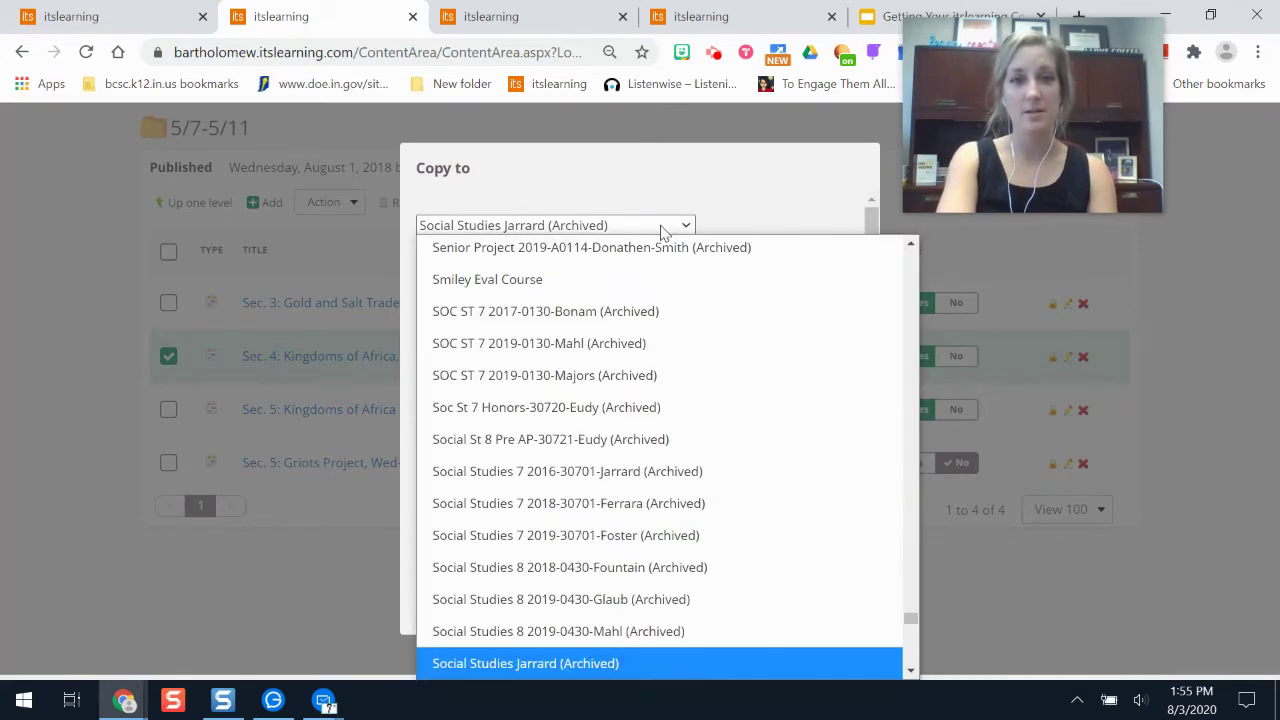
{"action": "scroll", "coordinate": [912, 620], "scroll_direction": "up", "scroll_amount": 20}
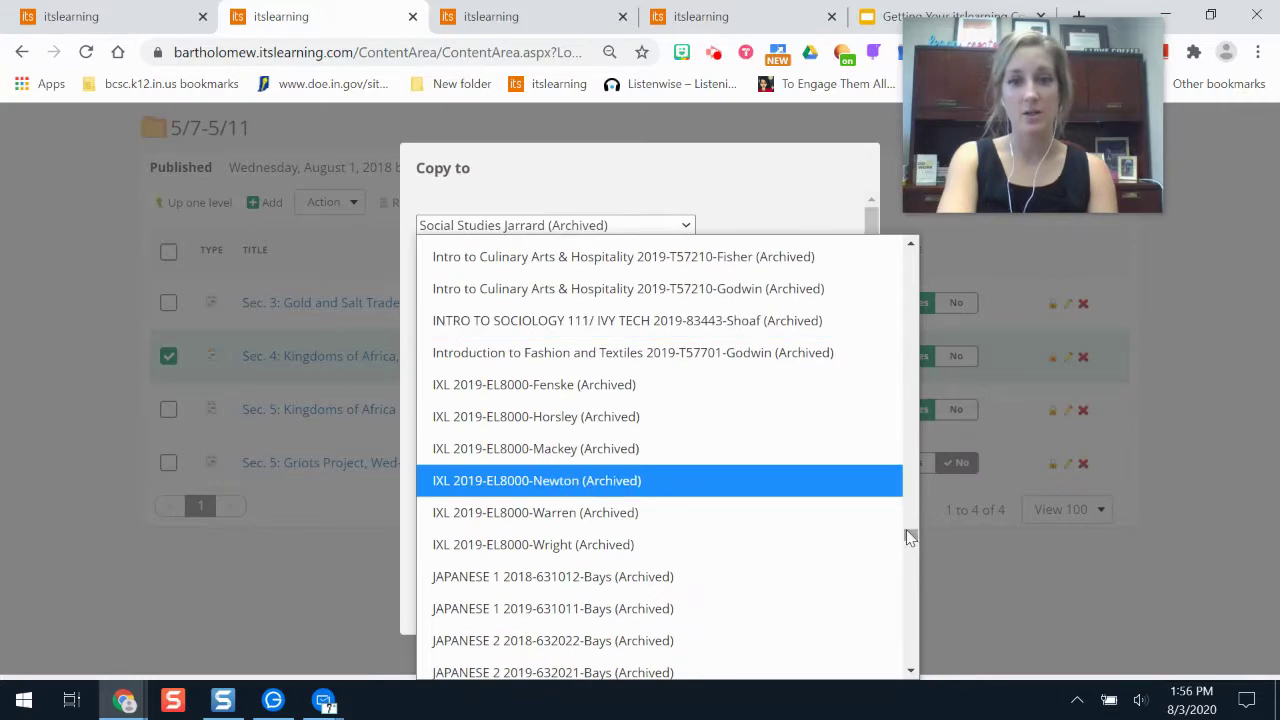
{"action": "left_click_drag", "start_coordinate": [910, 537], "coordinate": [910, 275]}
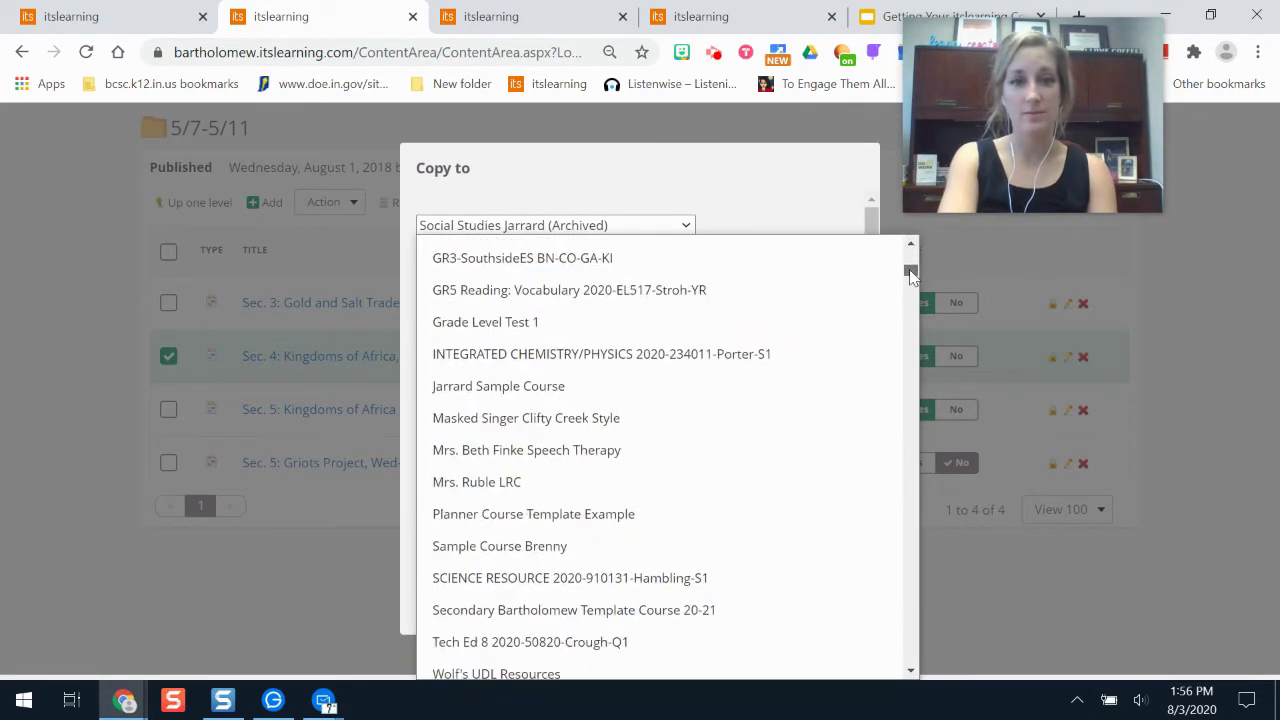
{"action": "left_click", "coordinate": [568, 550]}
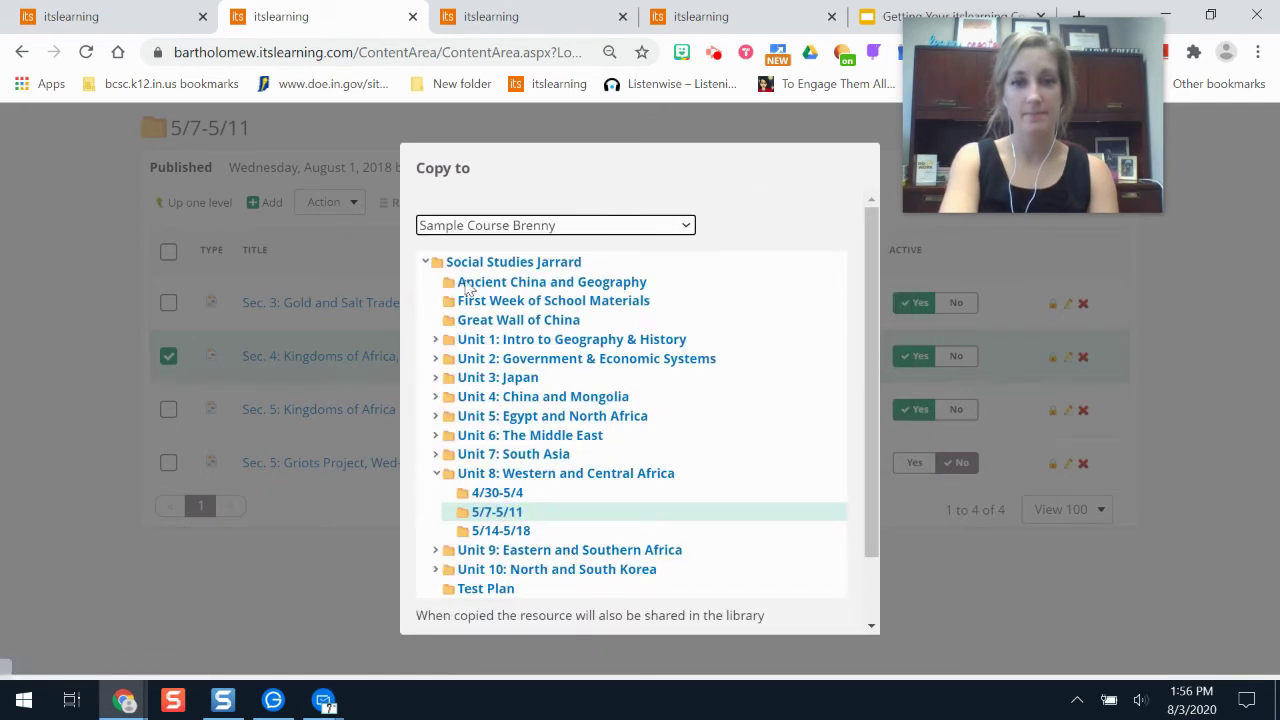
{"action": "left_click", "coordinate": [617, 511]}
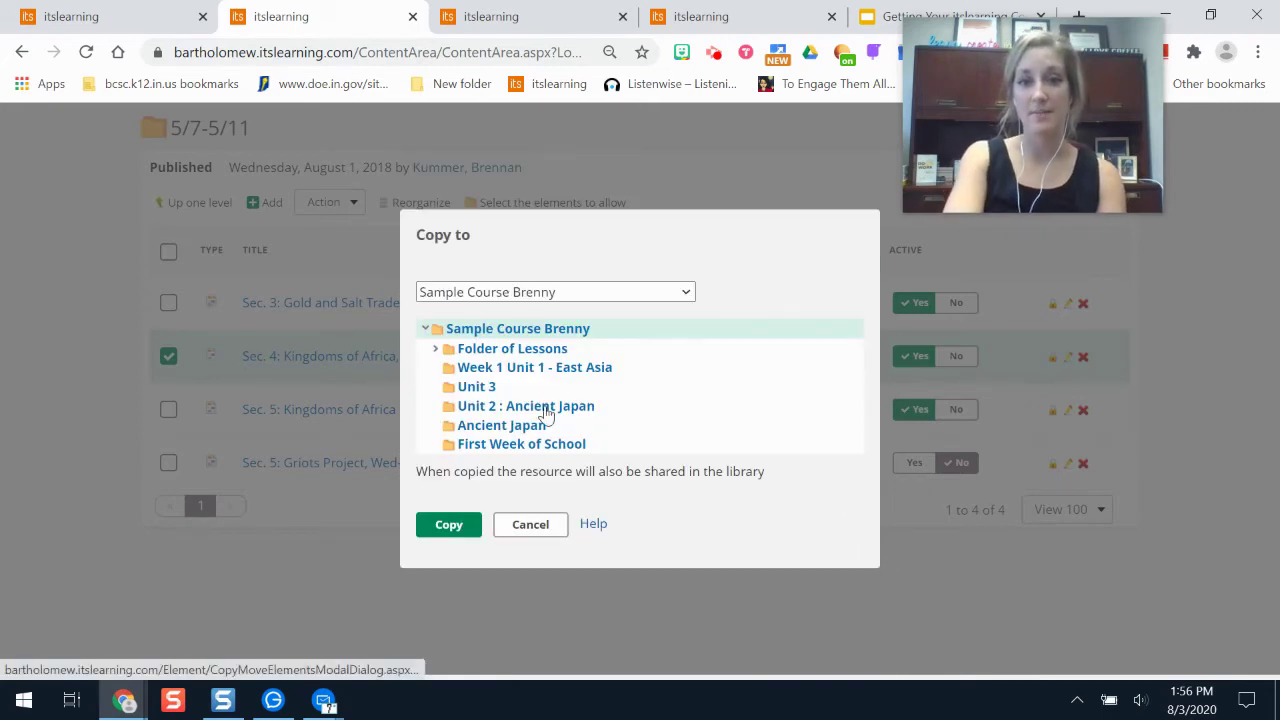
{"action": "left_click", "coordinate": [562, 446]}
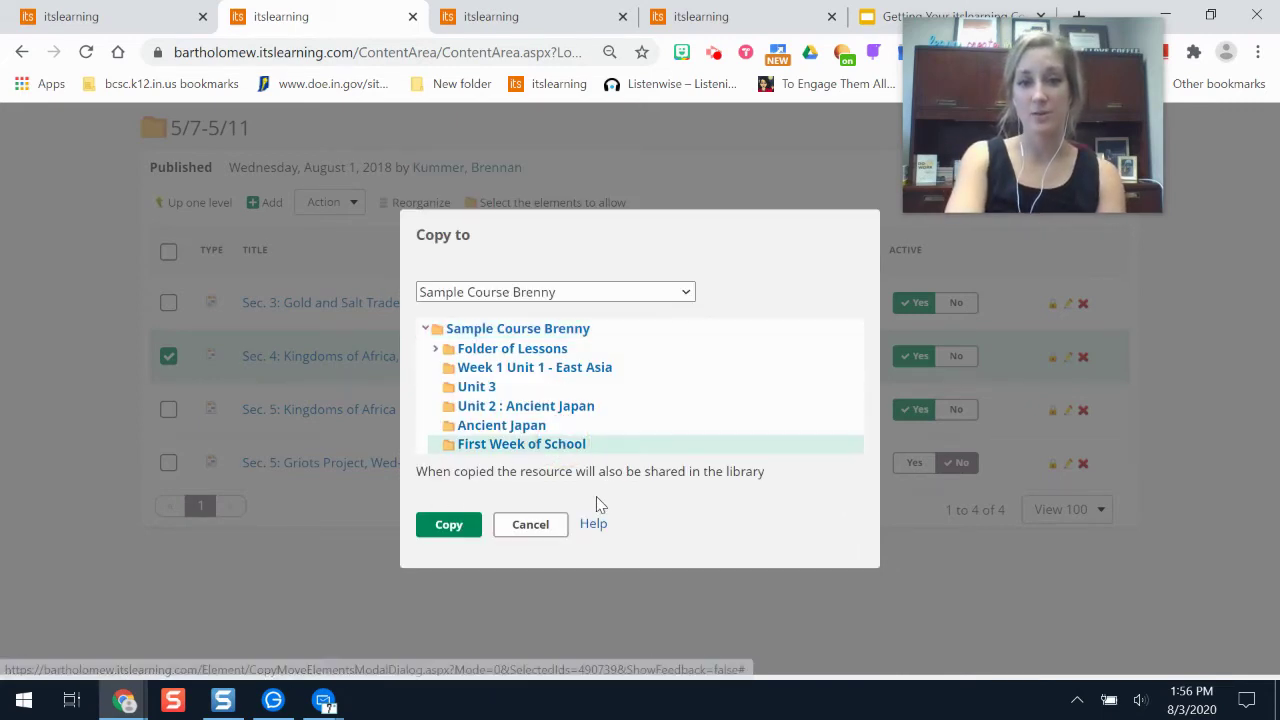
{"action": "left_click", "coordinate": [452, 524]}
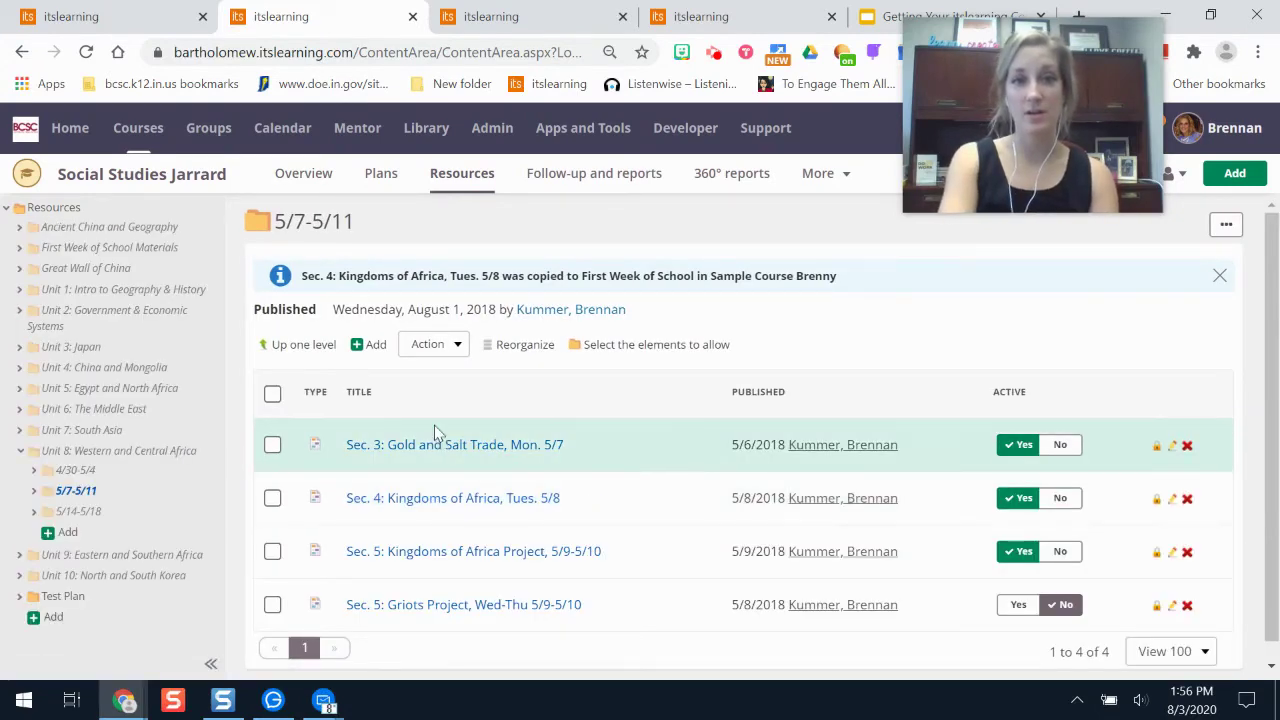
Return to the archived course's root resources, select all of them and view the available actions.
{"action": "left_click", "coordinate": [455, 180]}
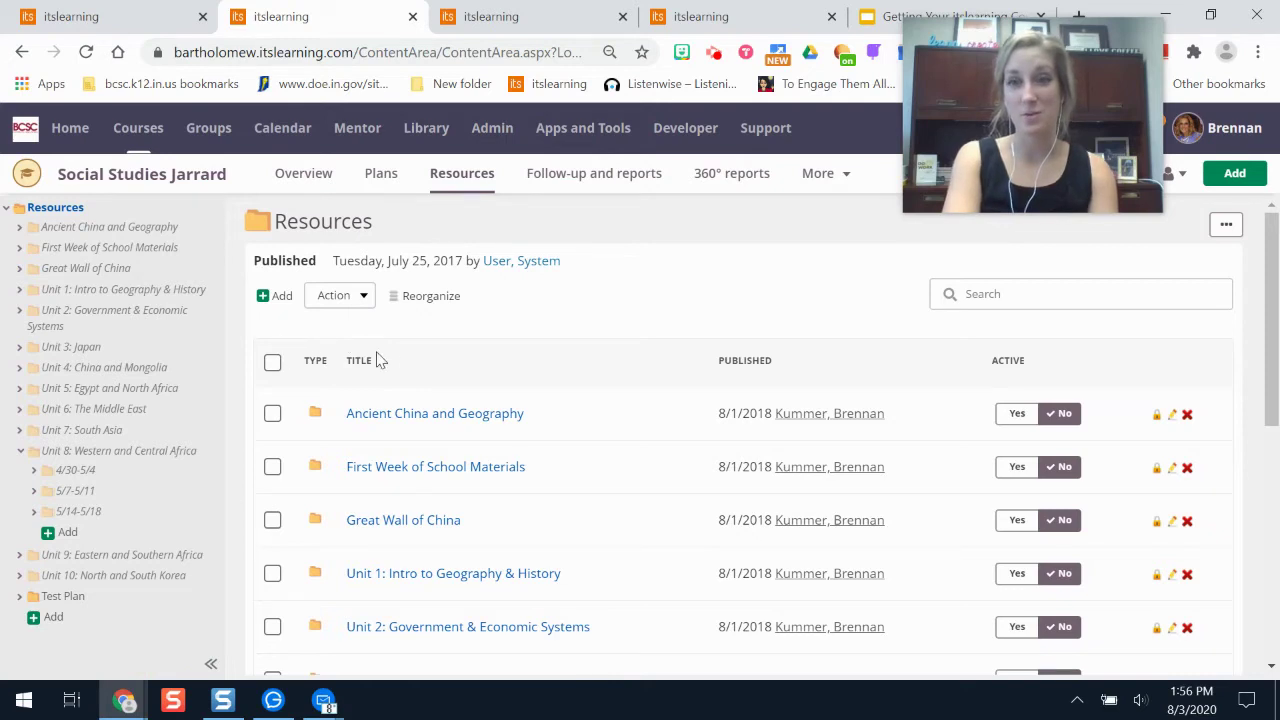
{"action": "left_click", "coordinate": [273, 364]}
{"action": "left_click", "coordinate": [342, 296]}
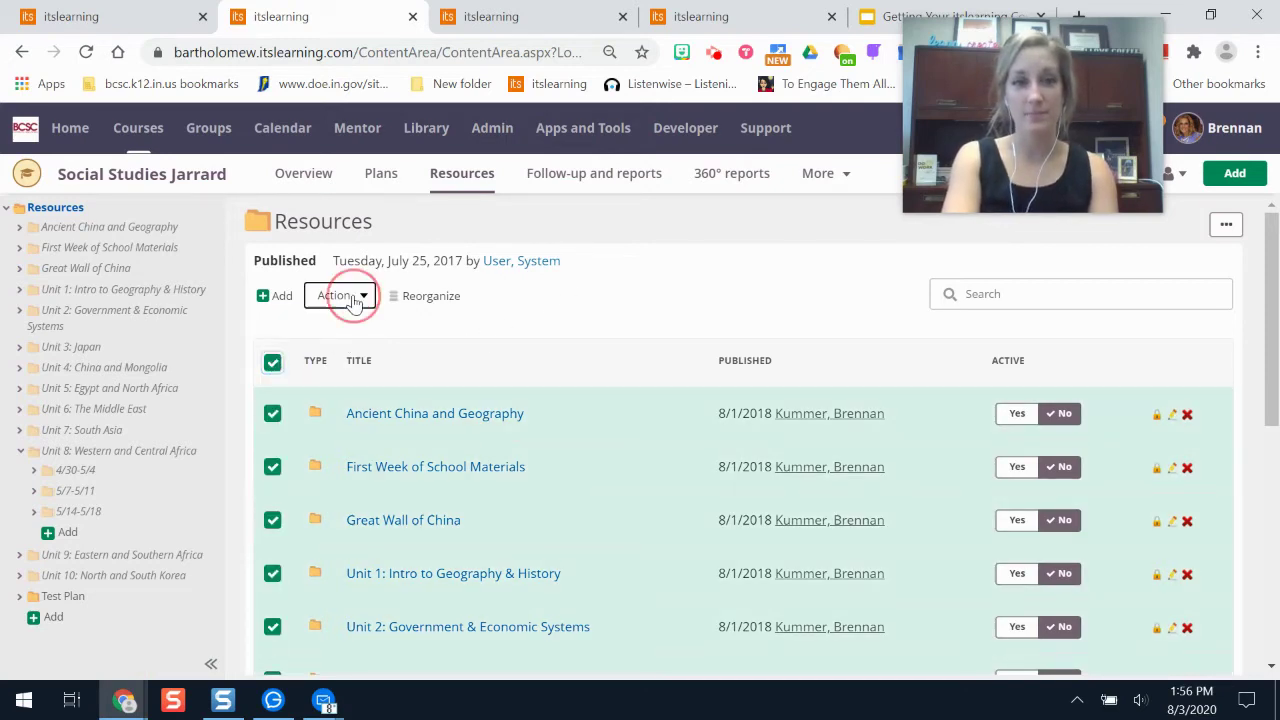
{"action": "left_click", "coordinate": [660, 303]}
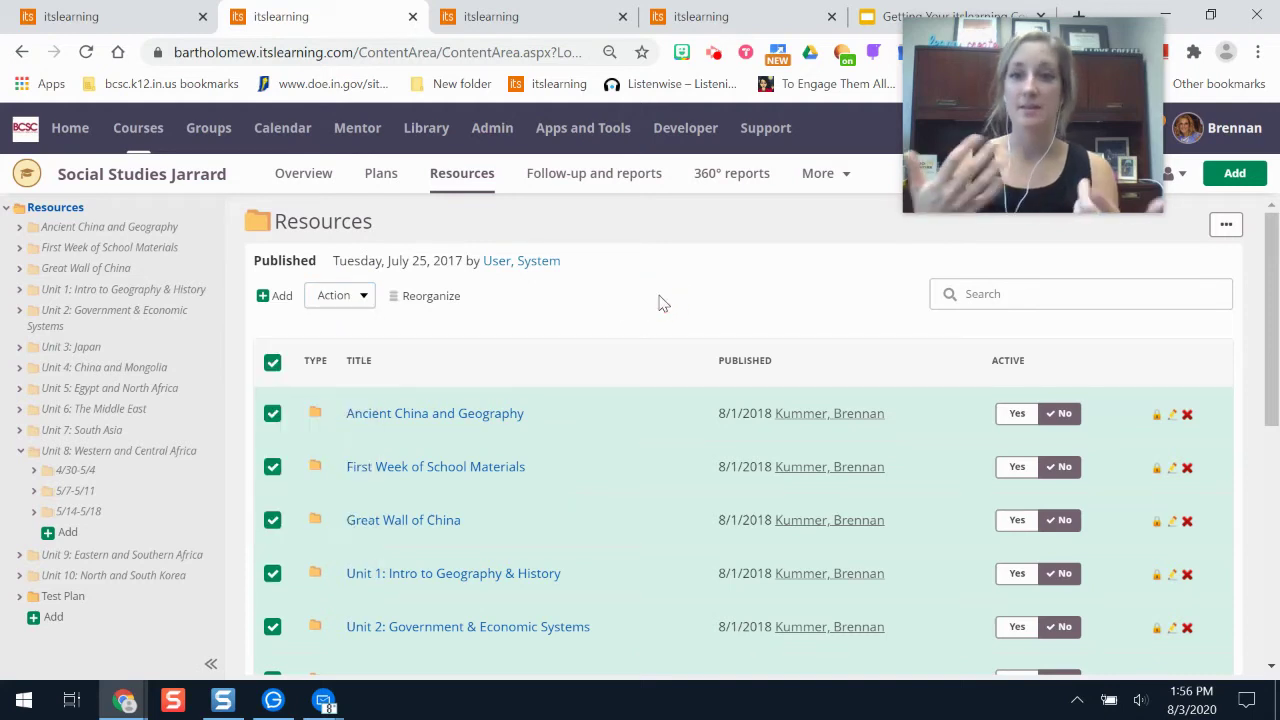
In the elementary course template's resources, view the June 17 Lesson Page and Curriculum Resources and the South Asia & Monsoons learning path.
{"action": "left_click", "coordinate": [531, 12]}
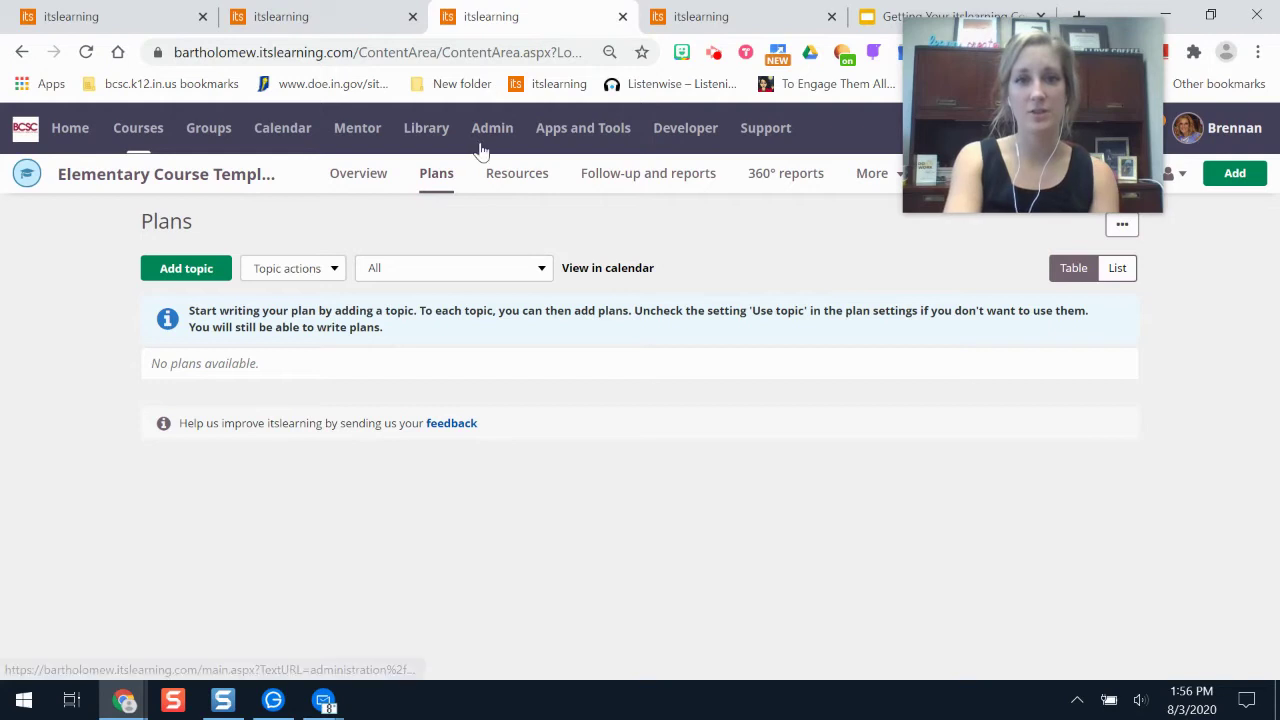
{"action": "left_click", "coordinate": [515, 192]}
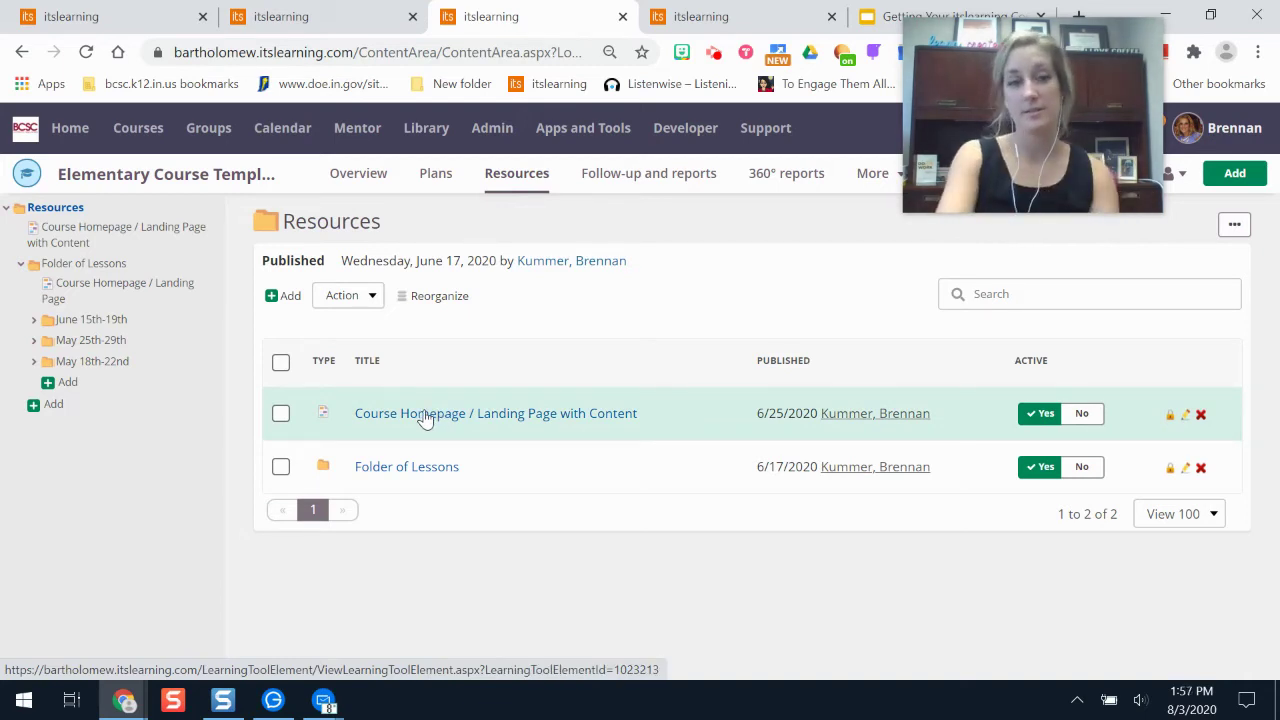
{"action": "left_click", "coordinate": [141, 288]}
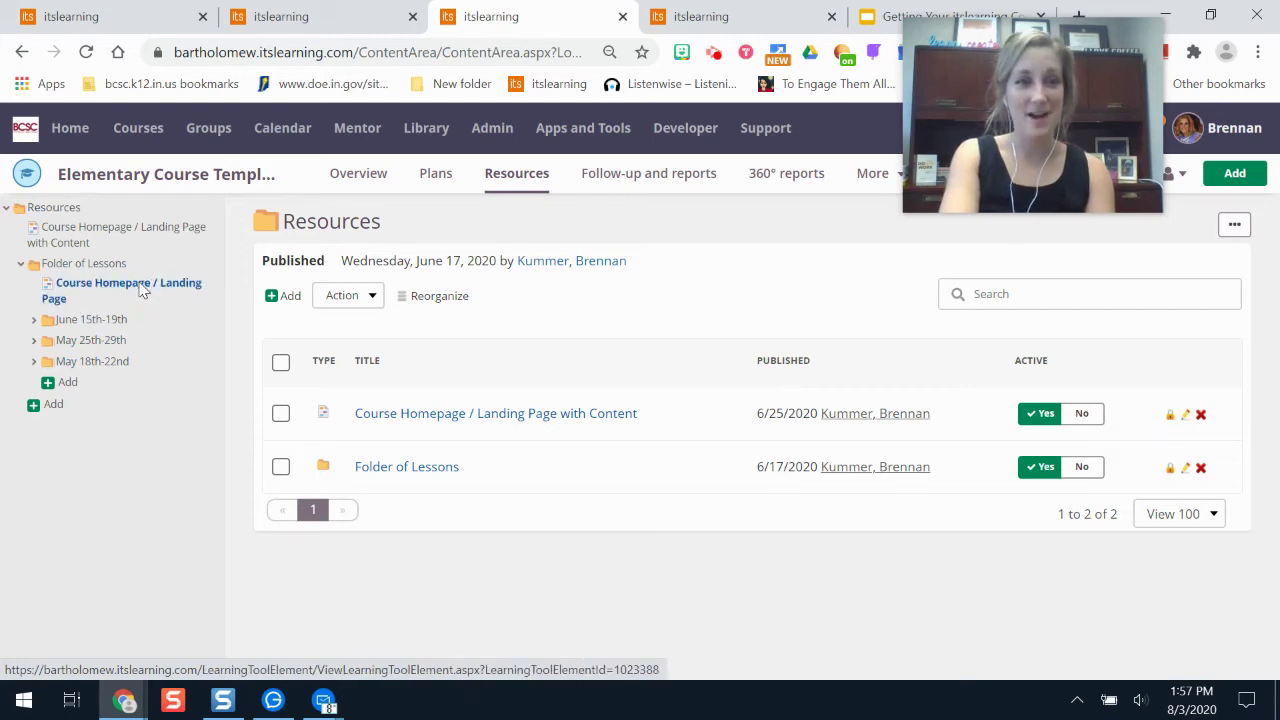
{"action": "left_click", "coordinate": [88, 319]}
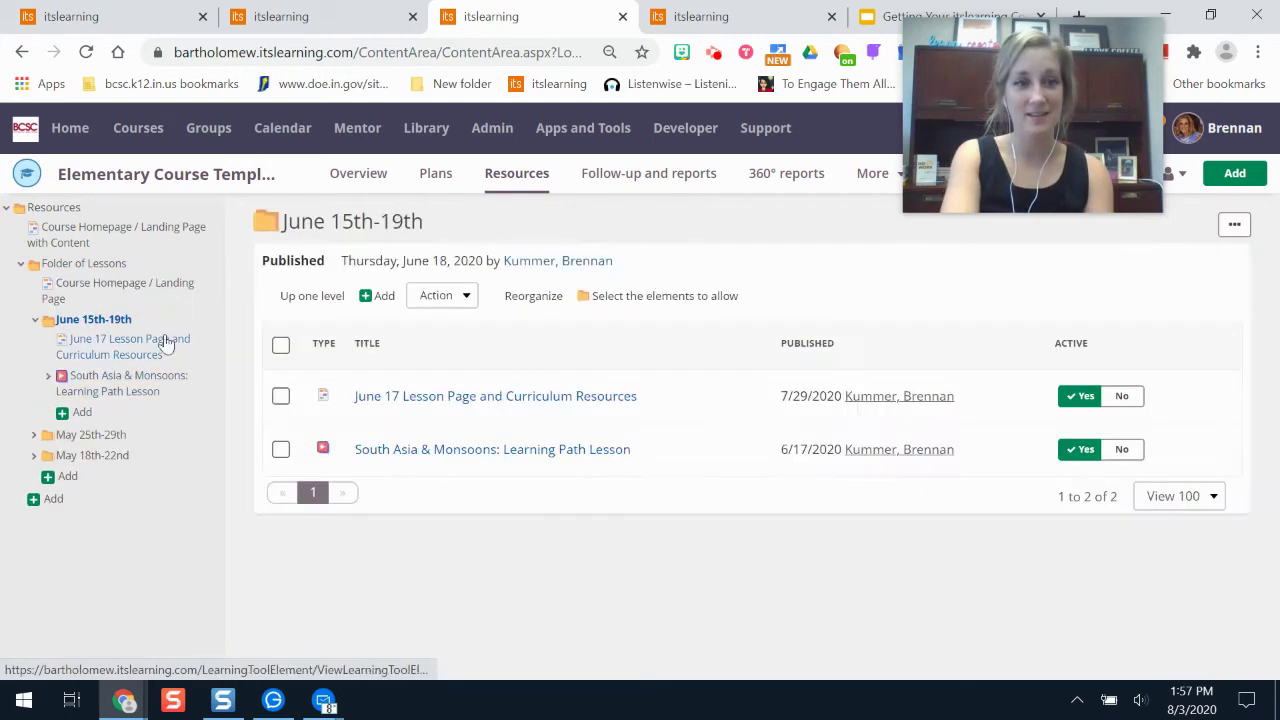
{"action": "left_click", "coordinate": [167, 343]}
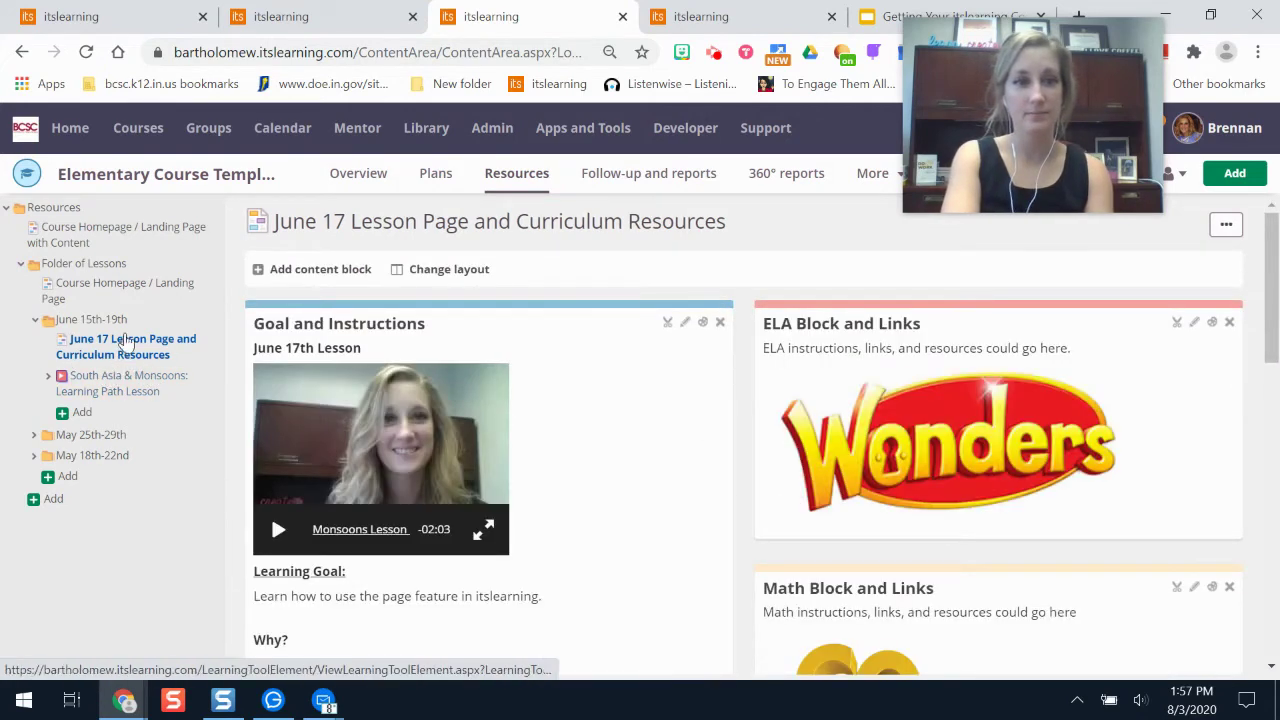
{"action": "left_click", "coordinate": [121, 380]}
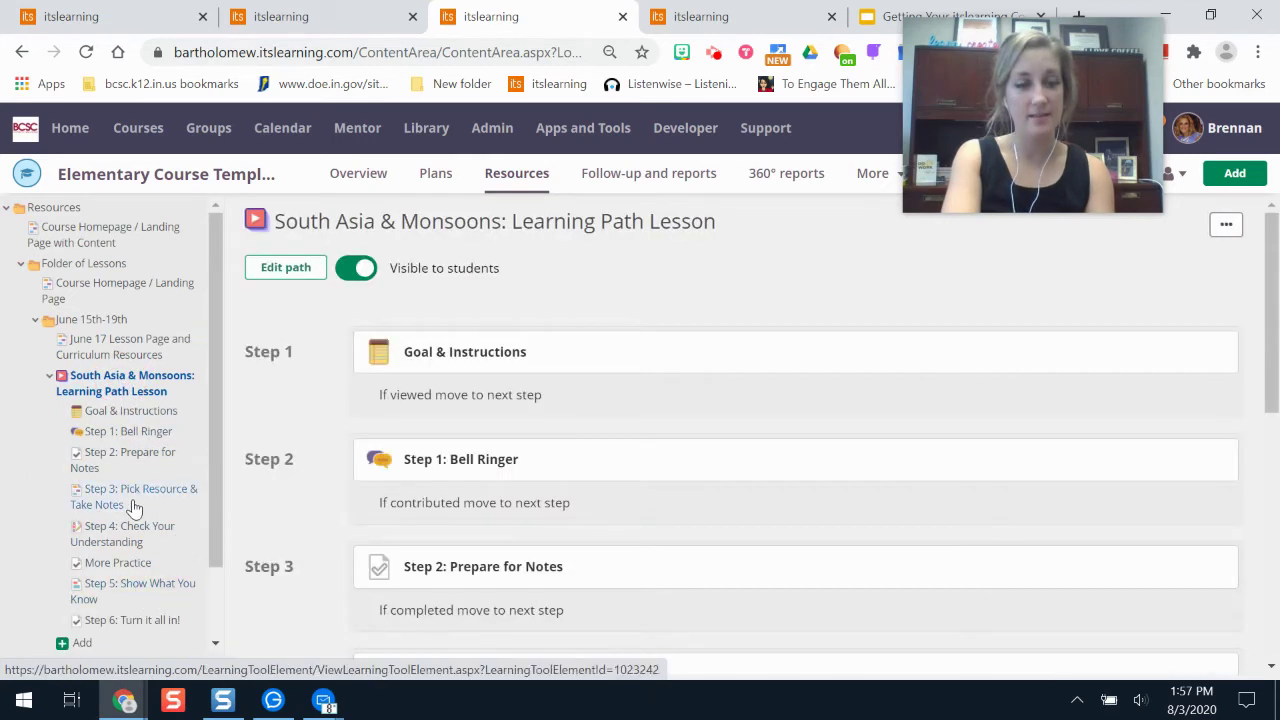
Look through the learning path's "Step 3: Pick Resource & Take Notes" page, dismissing the note about editing copies.
{"action": "left_click", "coordinate": [133, 506]}
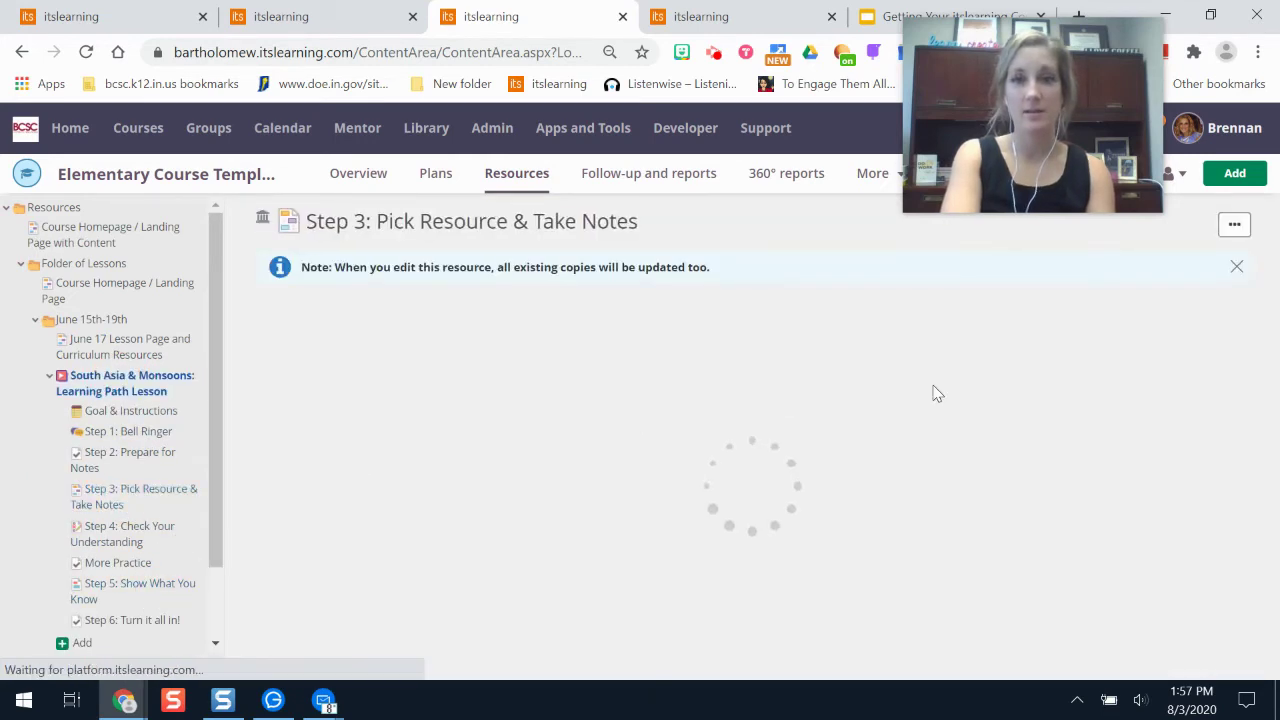
{"action": "left_click", "coordinate": [1229, 271]}
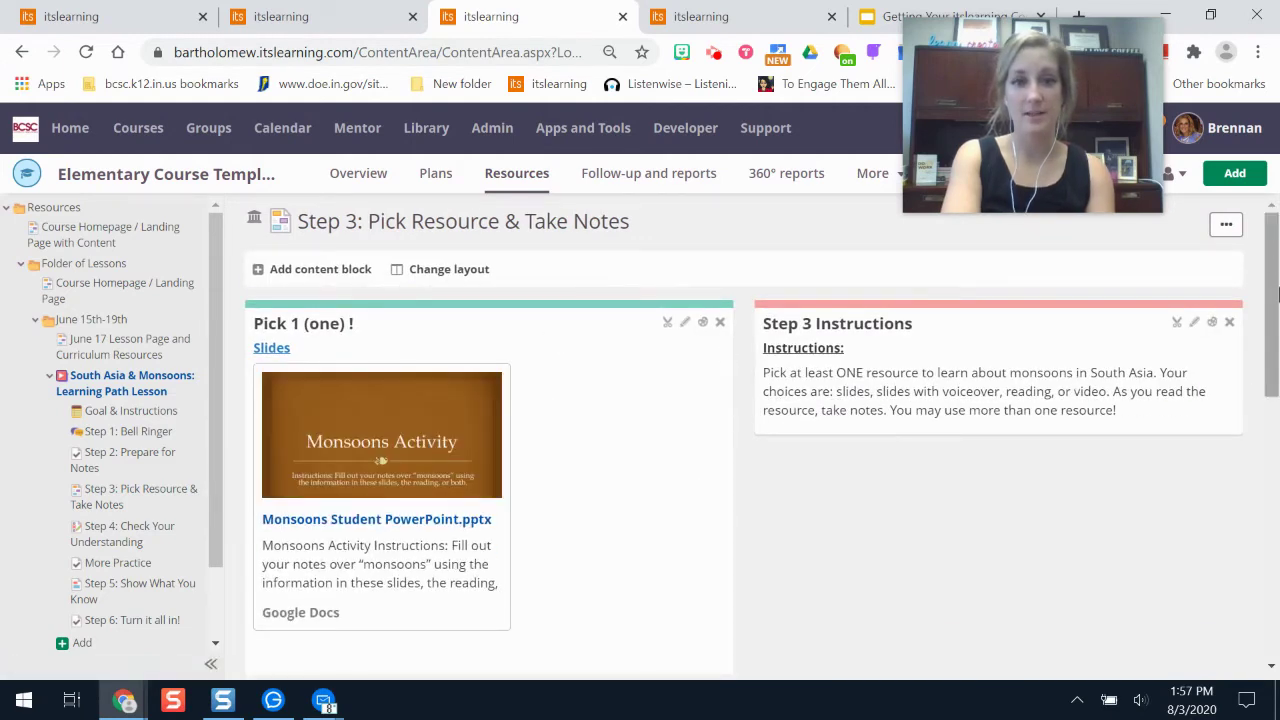
{"action": "left_click_drag", "start_coordinate": [1277, 283], "coordinate": [1275, 570]}
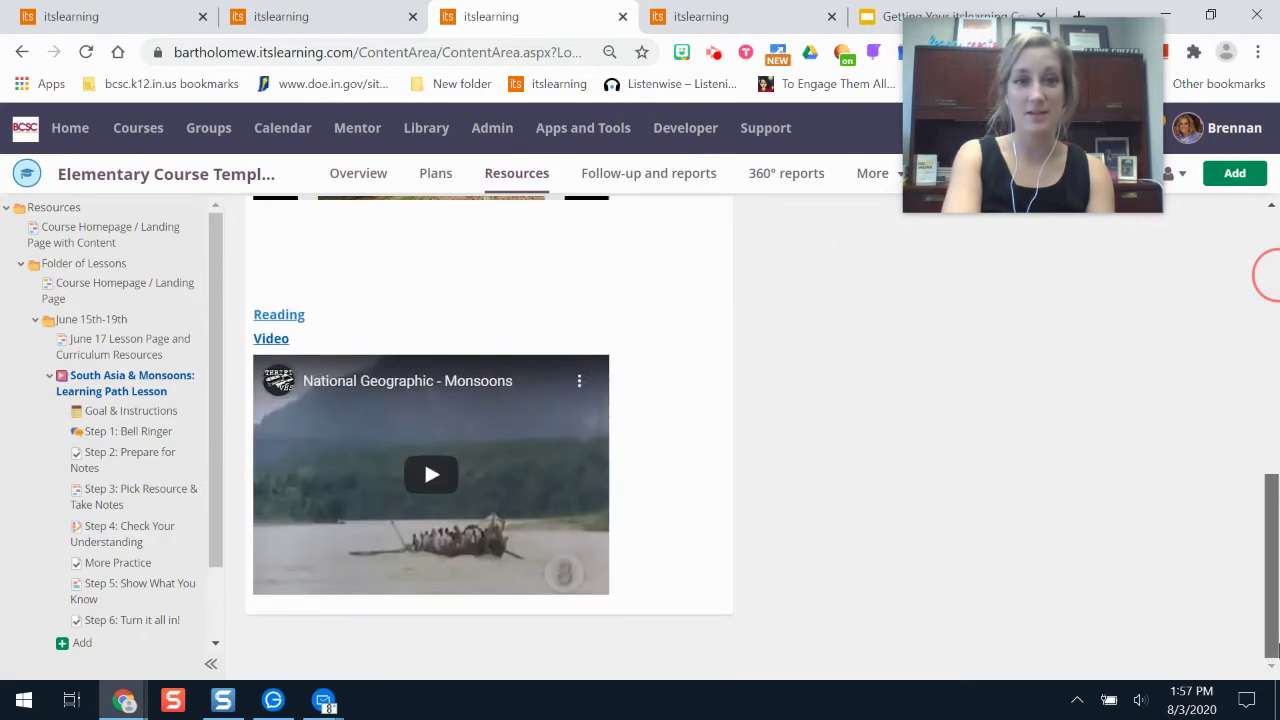
{"action": "left_click_drag", "start_coordinate": [1275, 650], "coordinate": [1266, 271]}
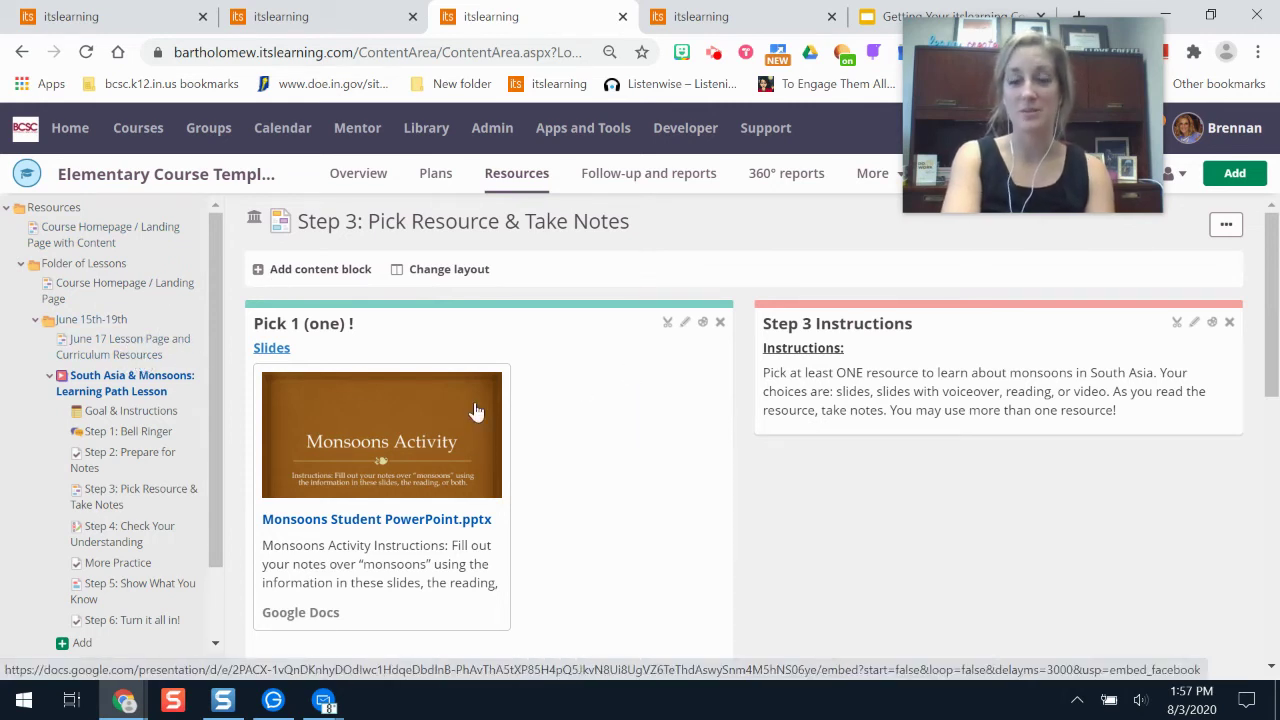
Copy the full HTML source of the "Pick 1 (one) !" block and leave its editor without saving.
{"action": "left_click", "coordinate": [685, 324]}
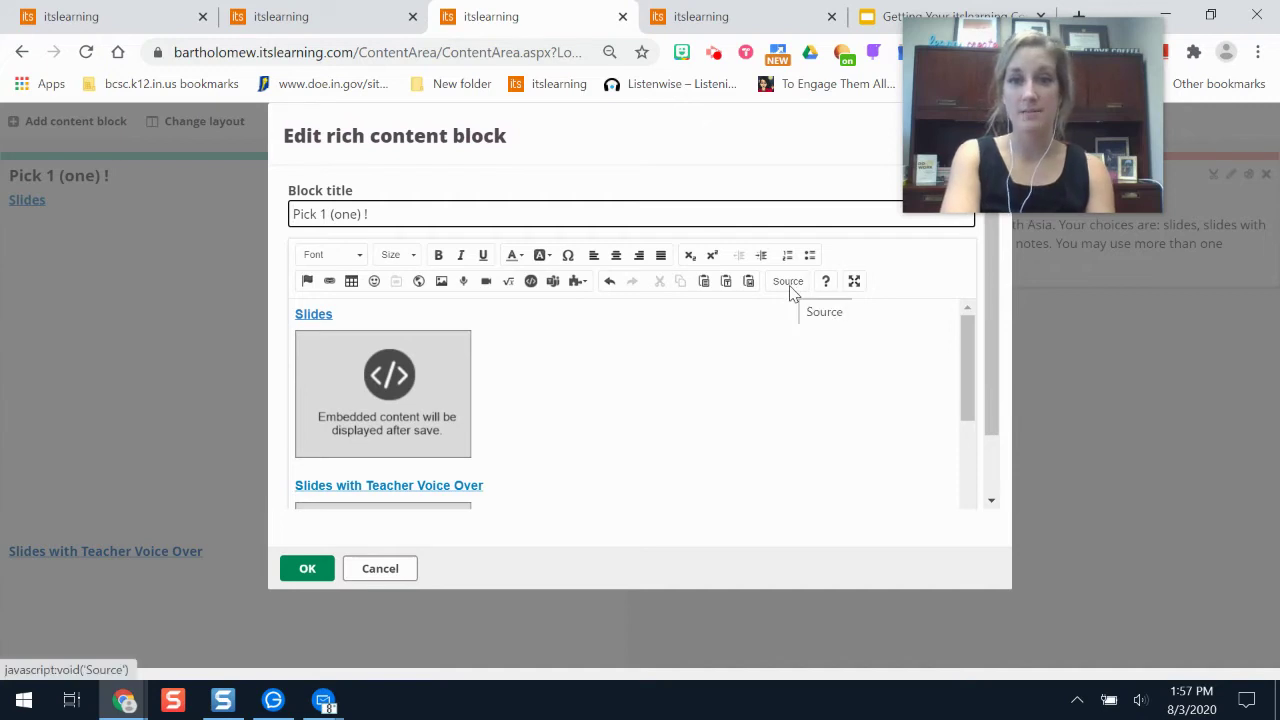
{"action": "left_click", "coordinate": [789, 283]}
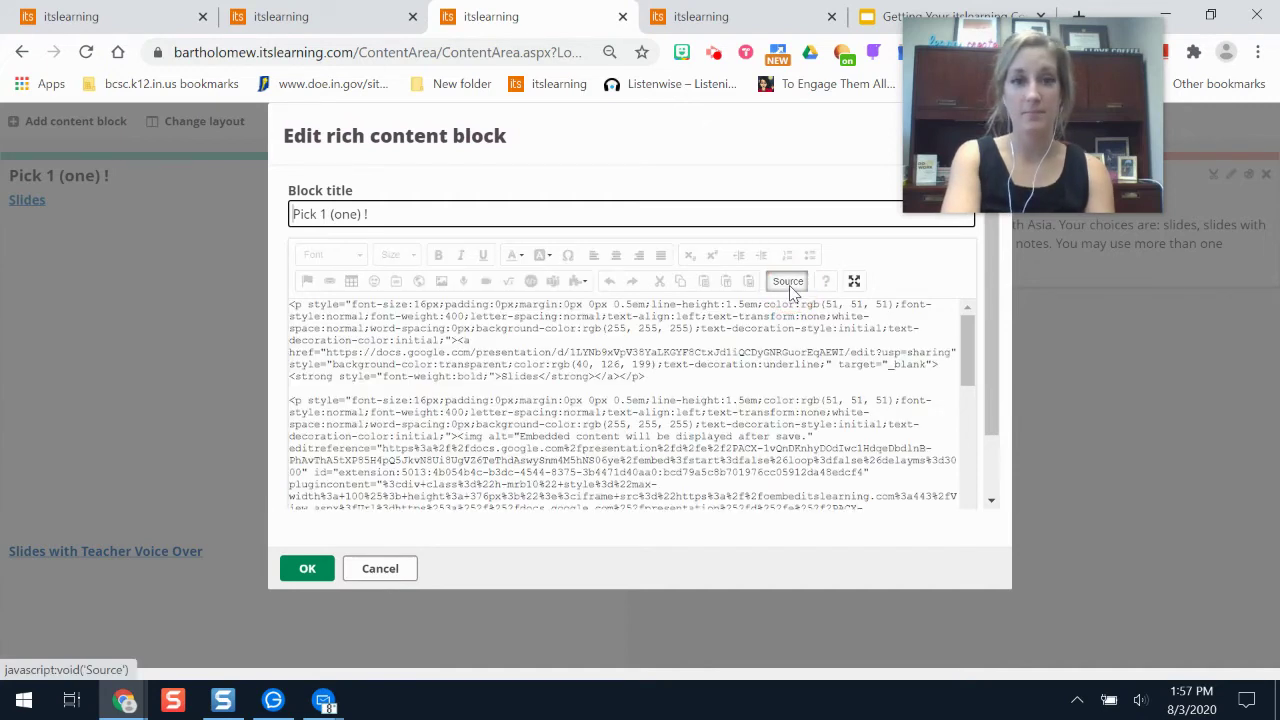
{"action": "left_click", "coordinate": [588, 400]}
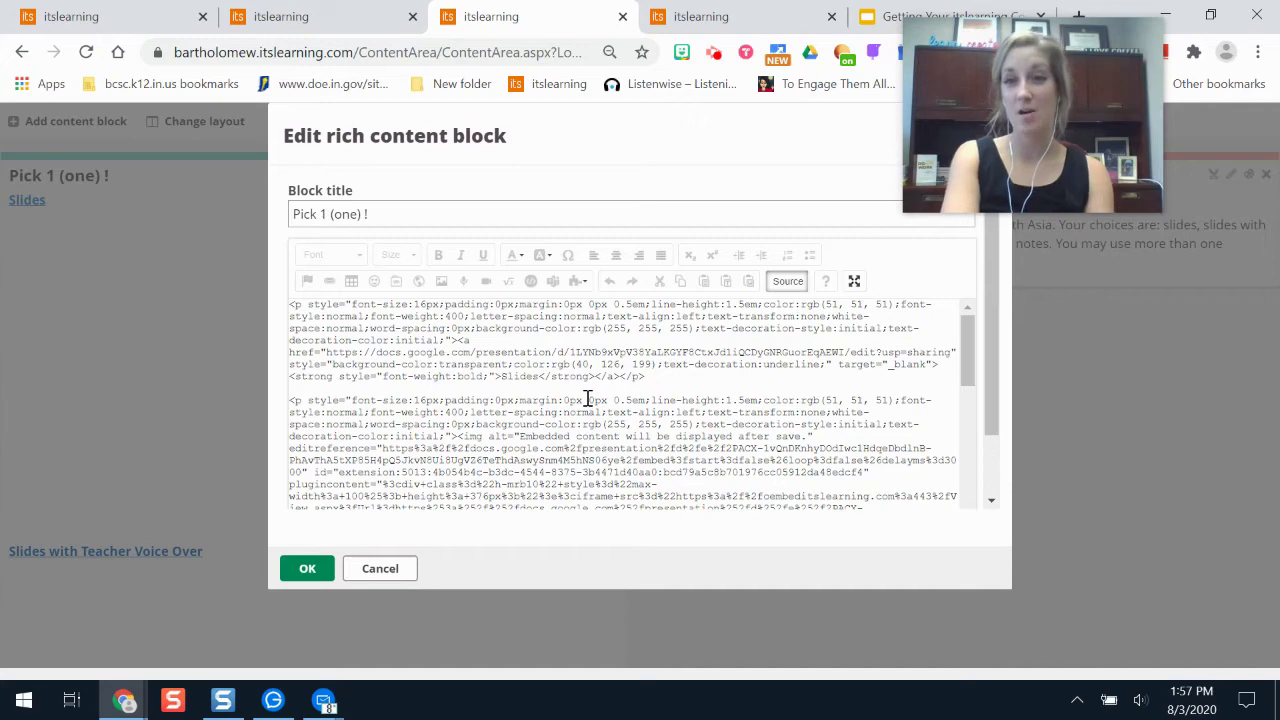
{"action": "key", "text": "ctrl+a"}
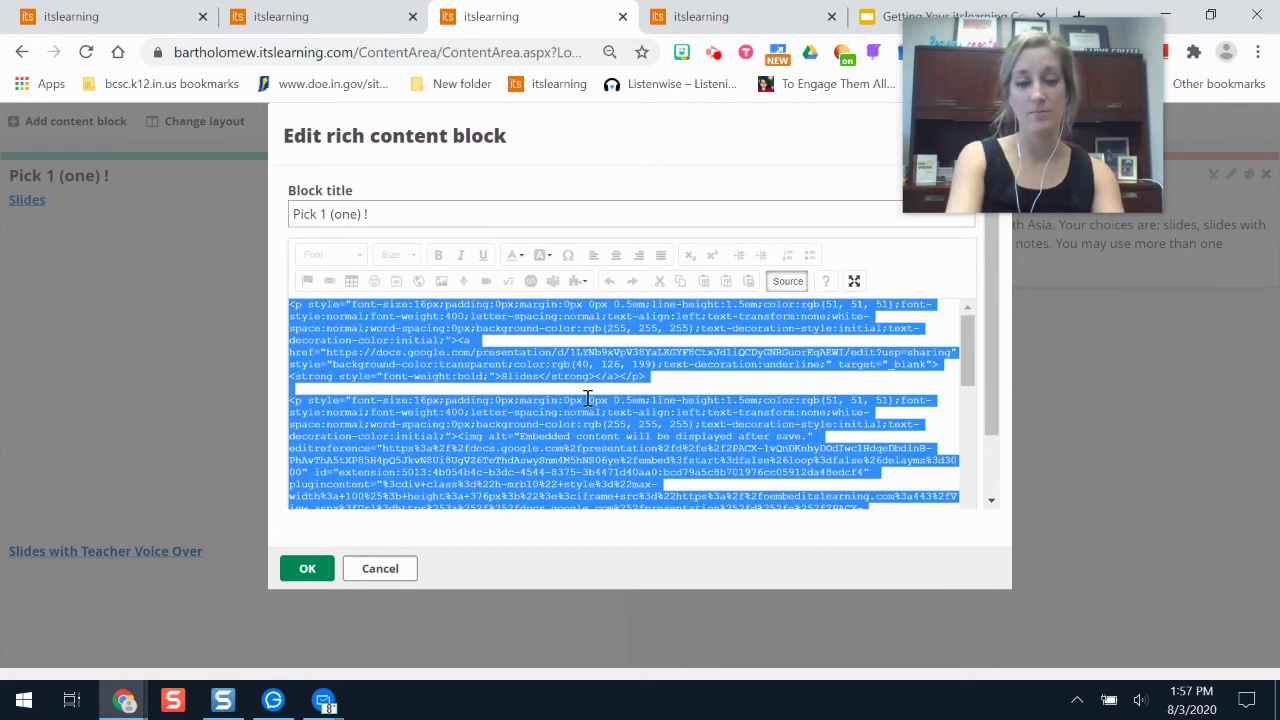
{"action": "right_click", "coordinate": [587, 398]}
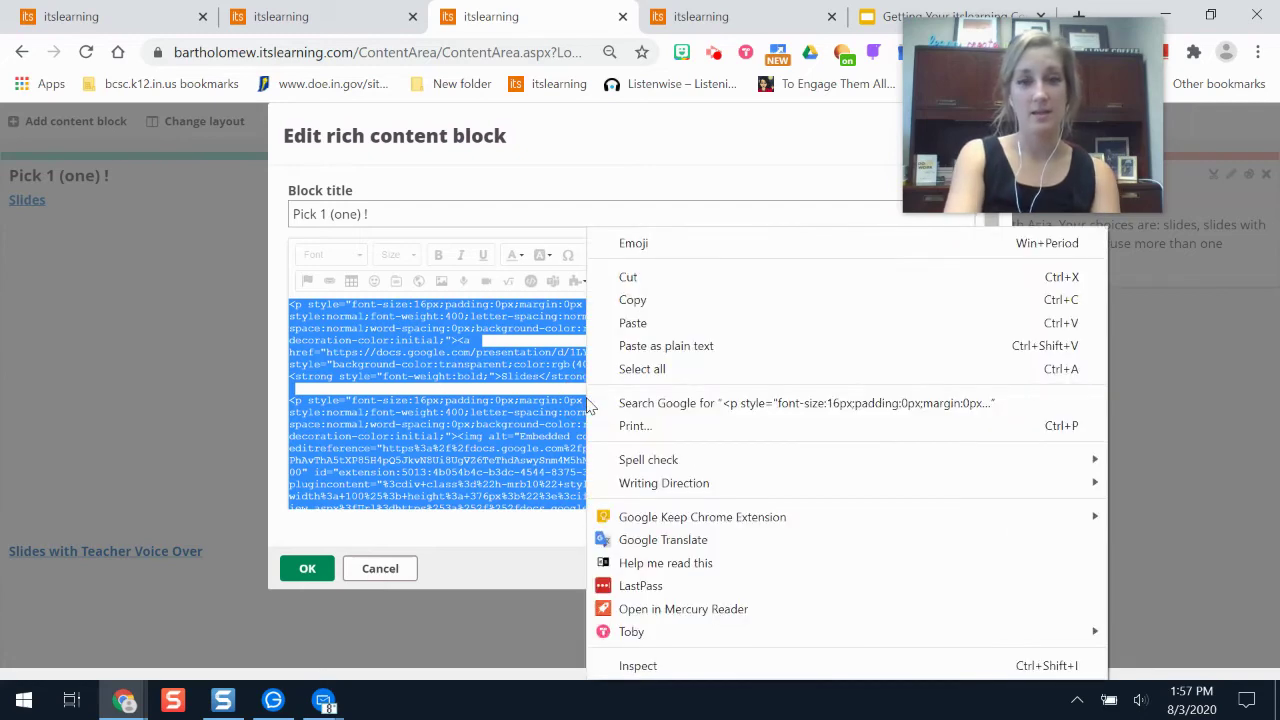
{"action": "left_click", "coordinate": [633, 301]}
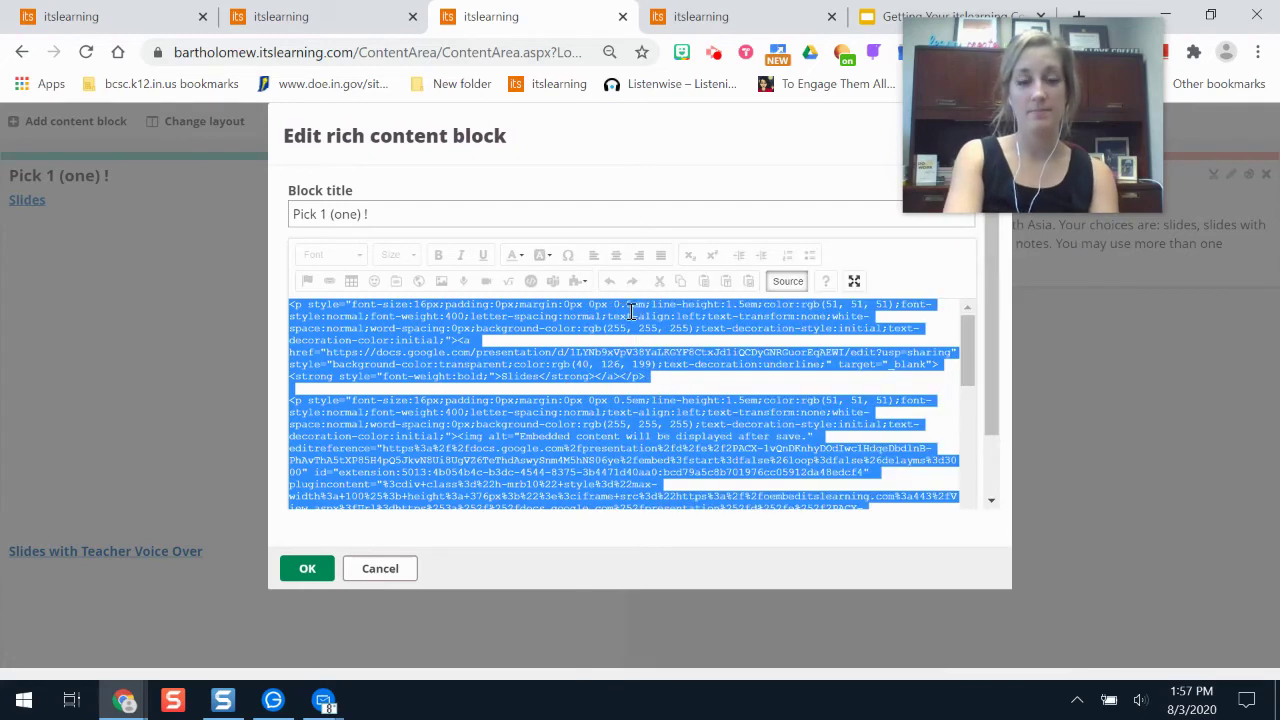
{"action": "left_click", "coordinate": [380, 568]}
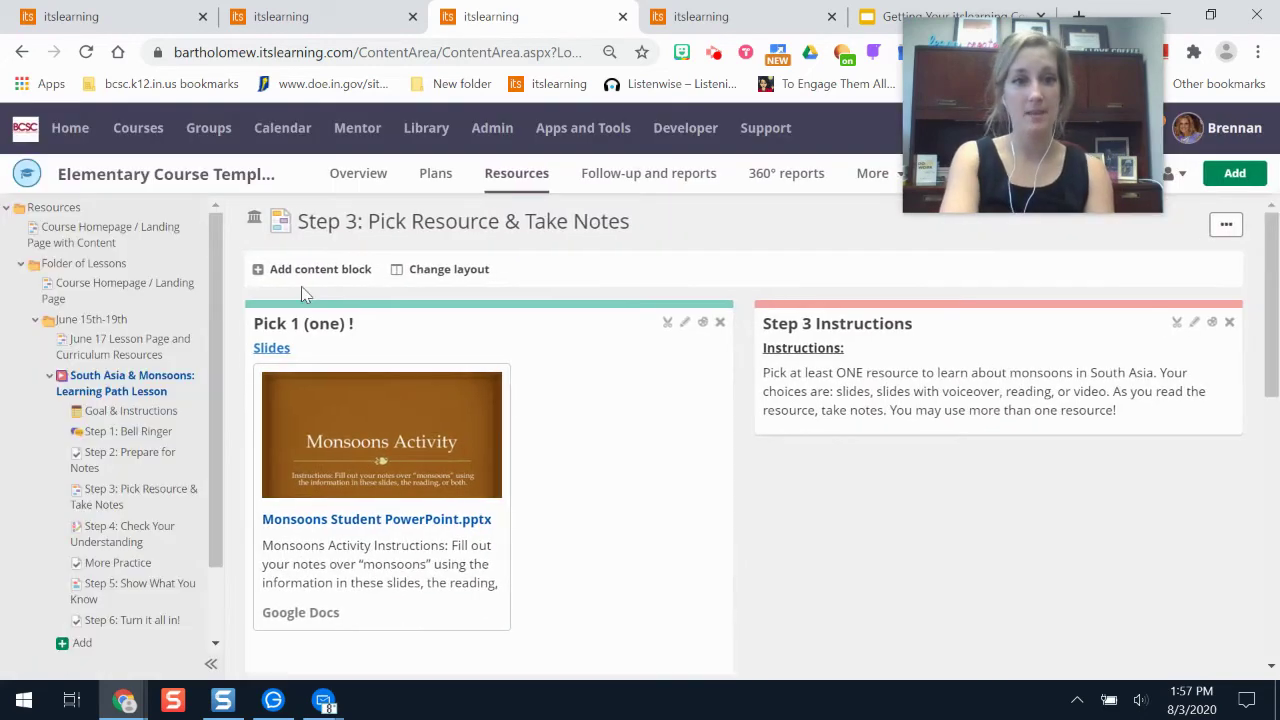
On the June 17 Lesson Page and Curriculum Resources page, start a new rich content block titled "Lesson Resources".
{"action": "left_click", "coordinate": [143, 350]}
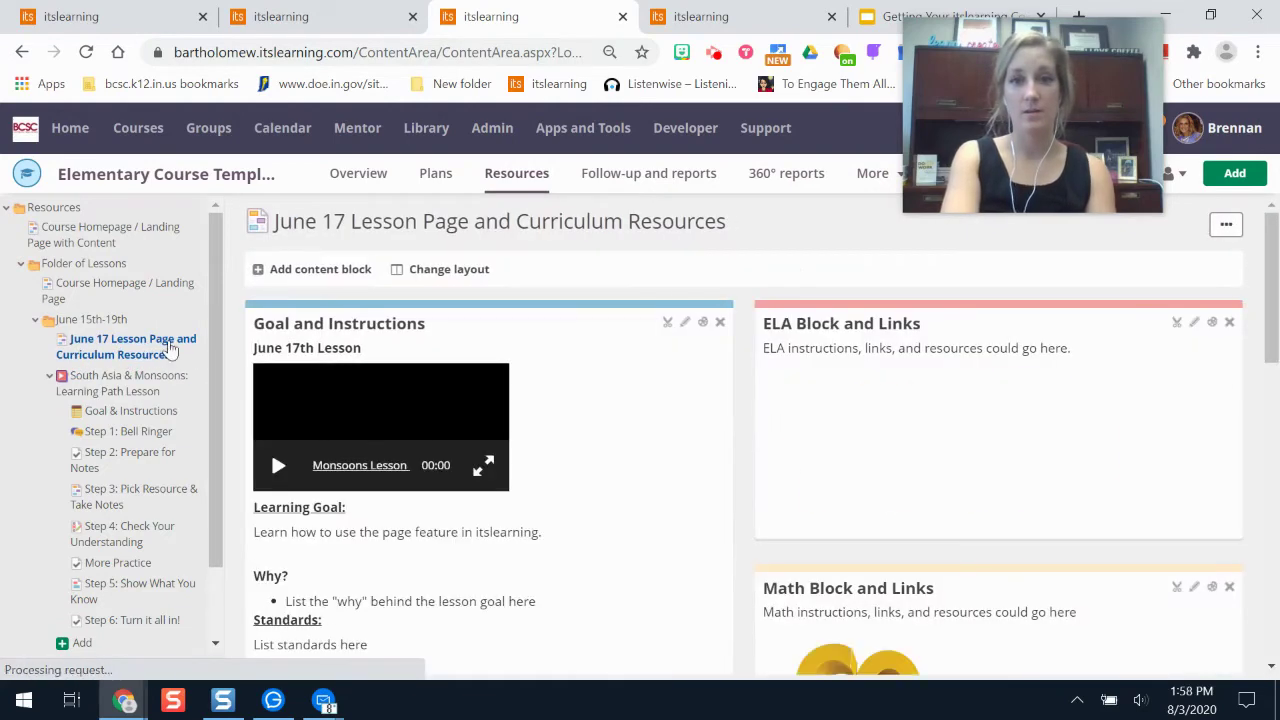
{"action": "left_click", "coordinate": [349, 269]}
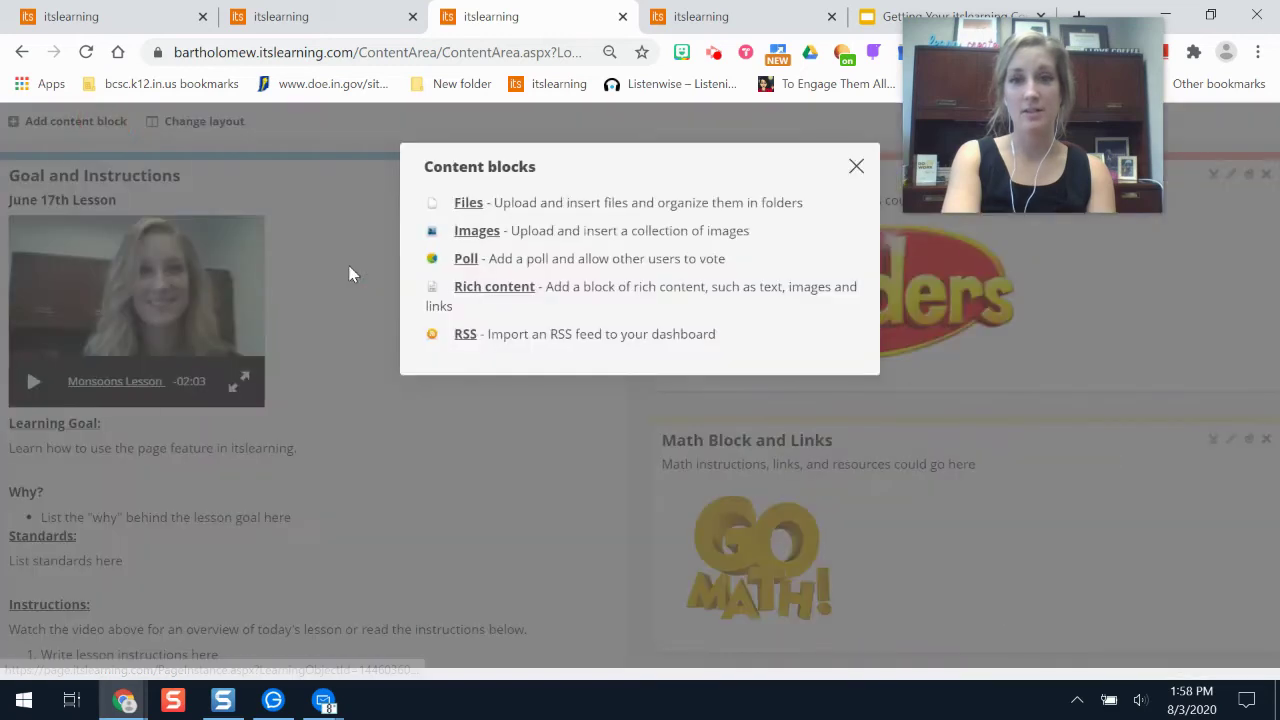
{"action": "left_click", "coordinate": [512, 289]}
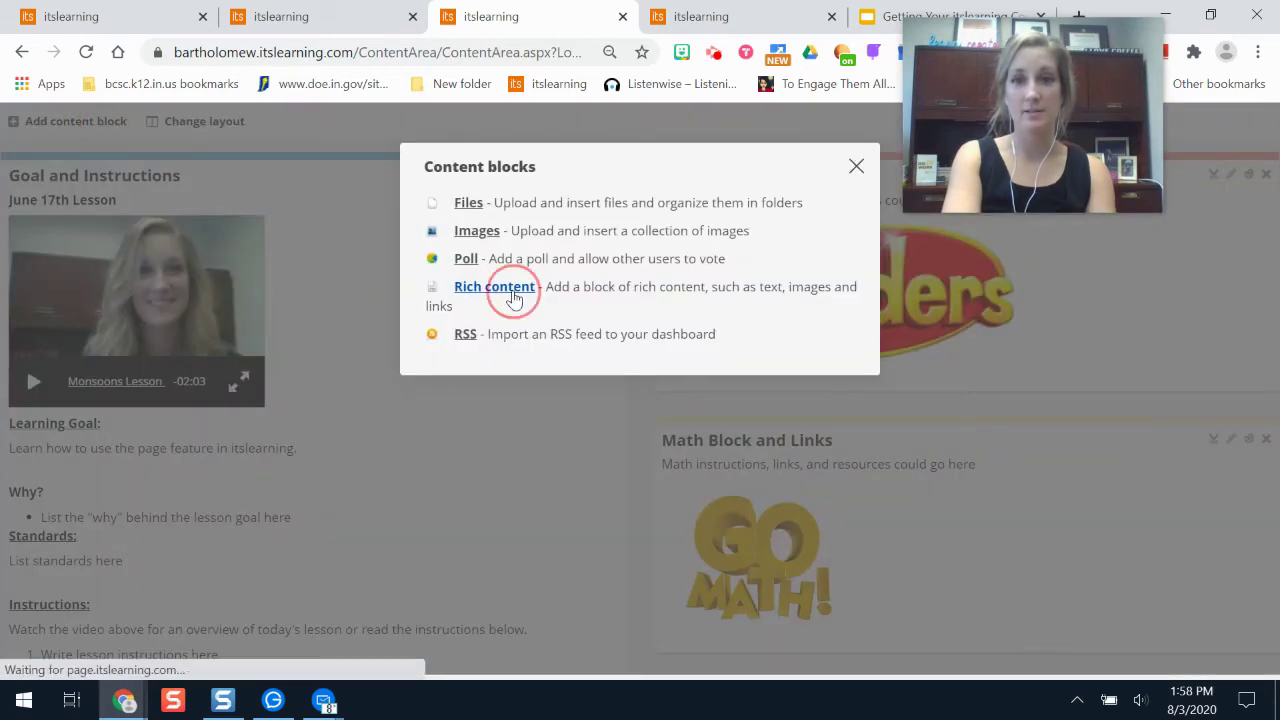
{"action": "type", "text": "Lesson REsources"}
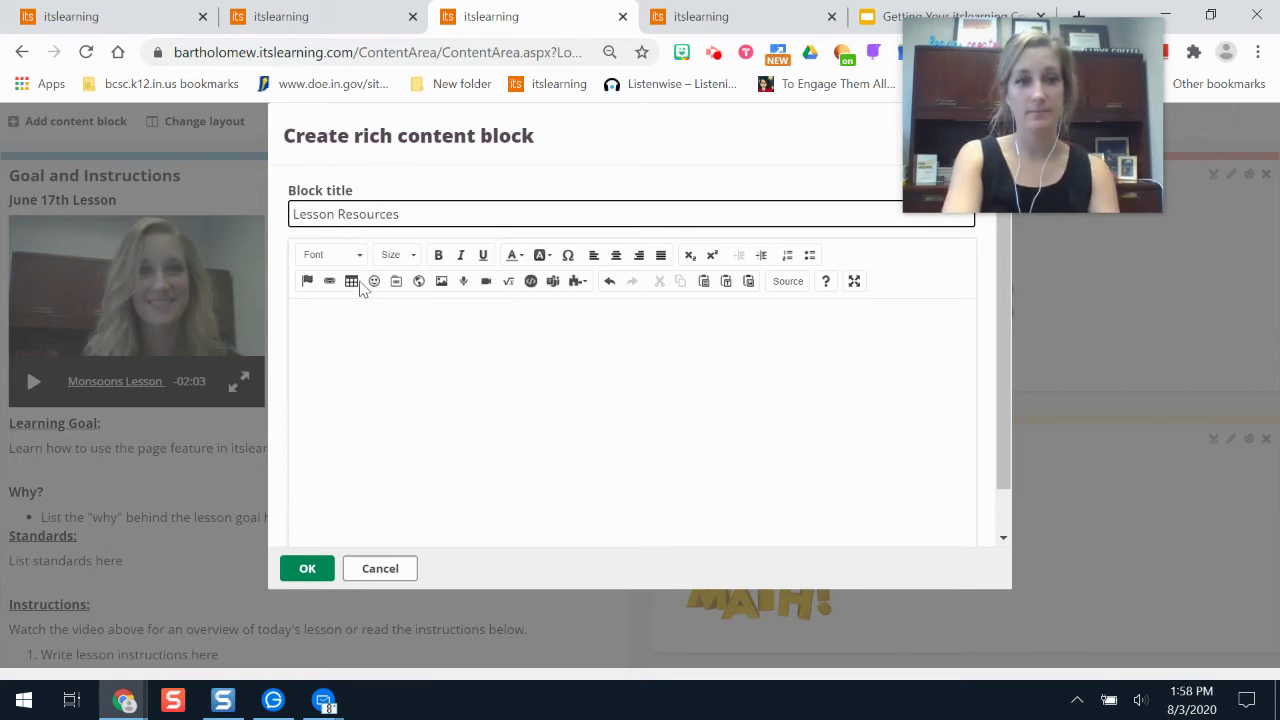
{"action": "left_click", "coordinate": [380, 325]}
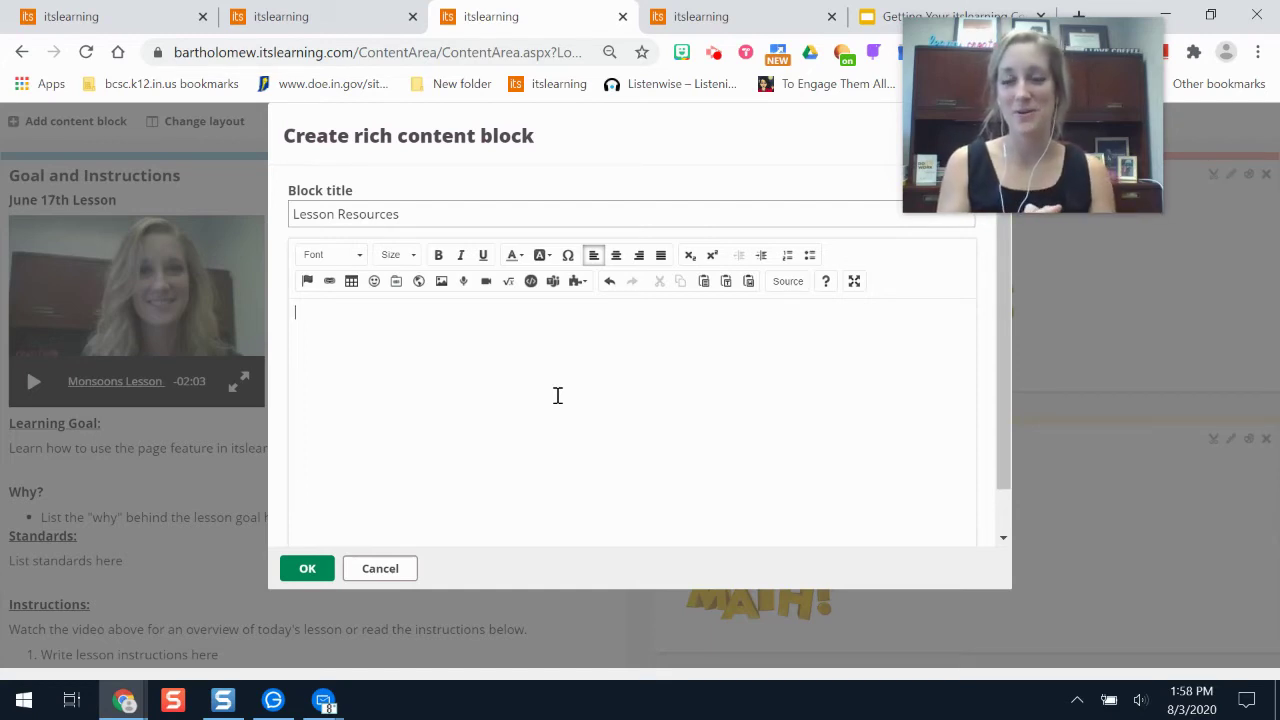
Paste the copied HTML as the Lesson Resources block's source, save it, and move the block above "ELA Block and Links".
{"action": "left_click", "coordinate": [786, 284]}
{"action": "right_click", "coordinate": [433, 359]}
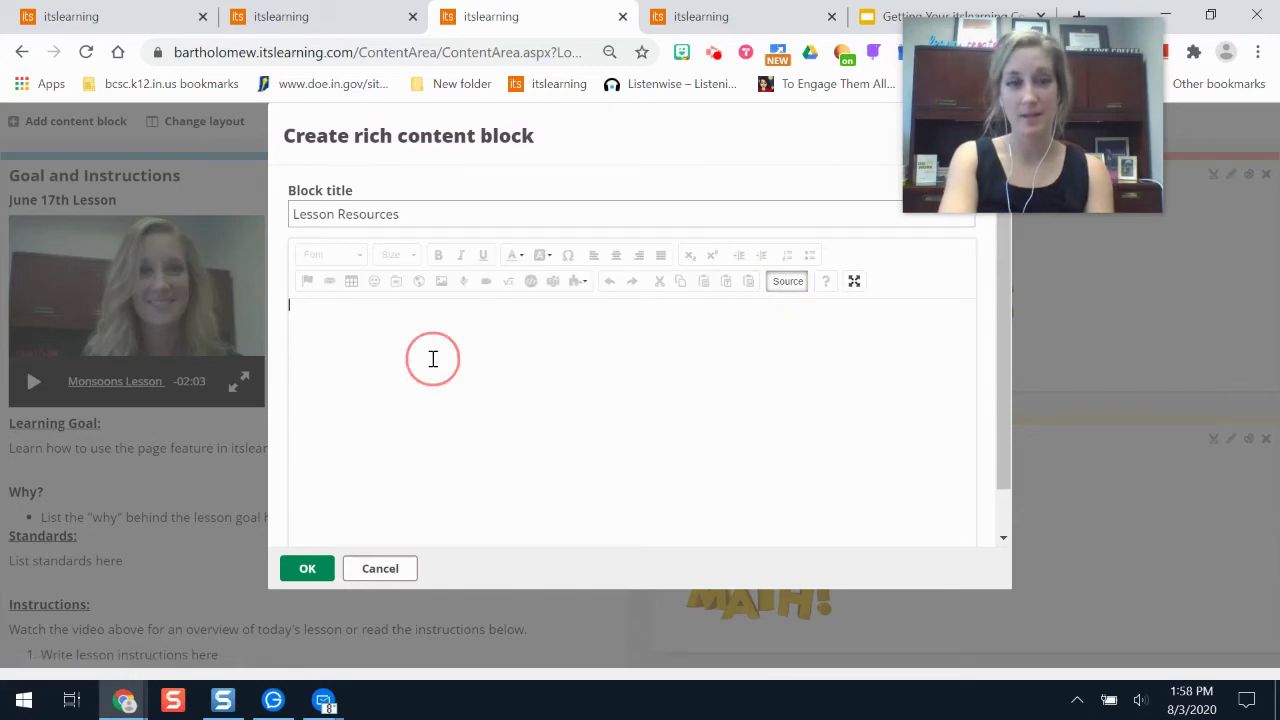
{"action": "left_click", "coordinate": [479, 425]}
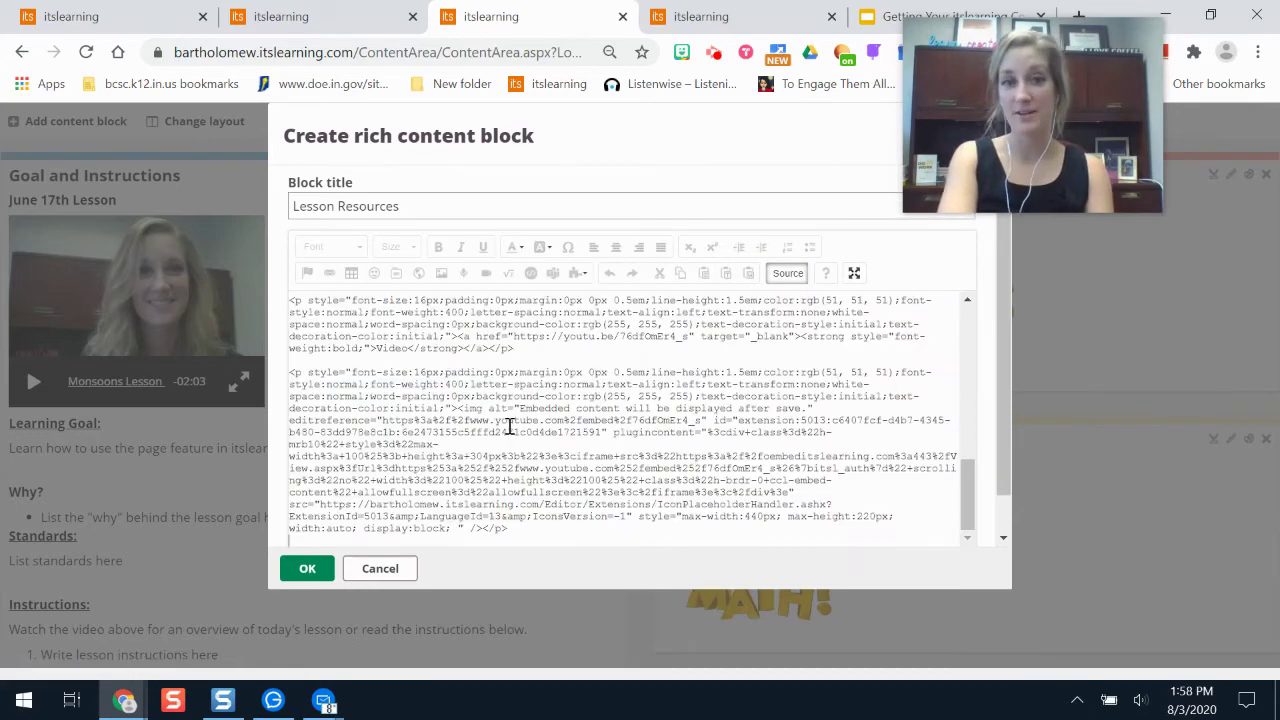
{"action": "left_click", "coordinate": [786, 276]}
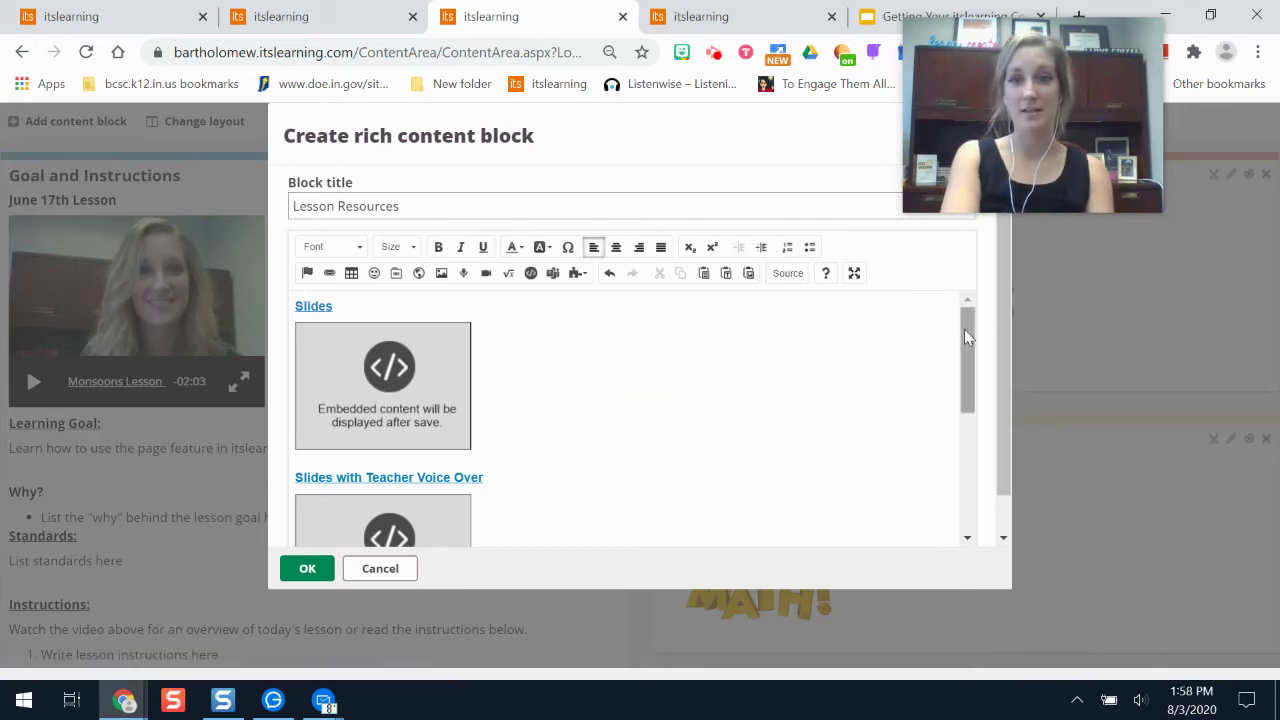
{"action": "left_click_drag", "start_coordinate": [966, 335], "coordinate": [977, 274]}
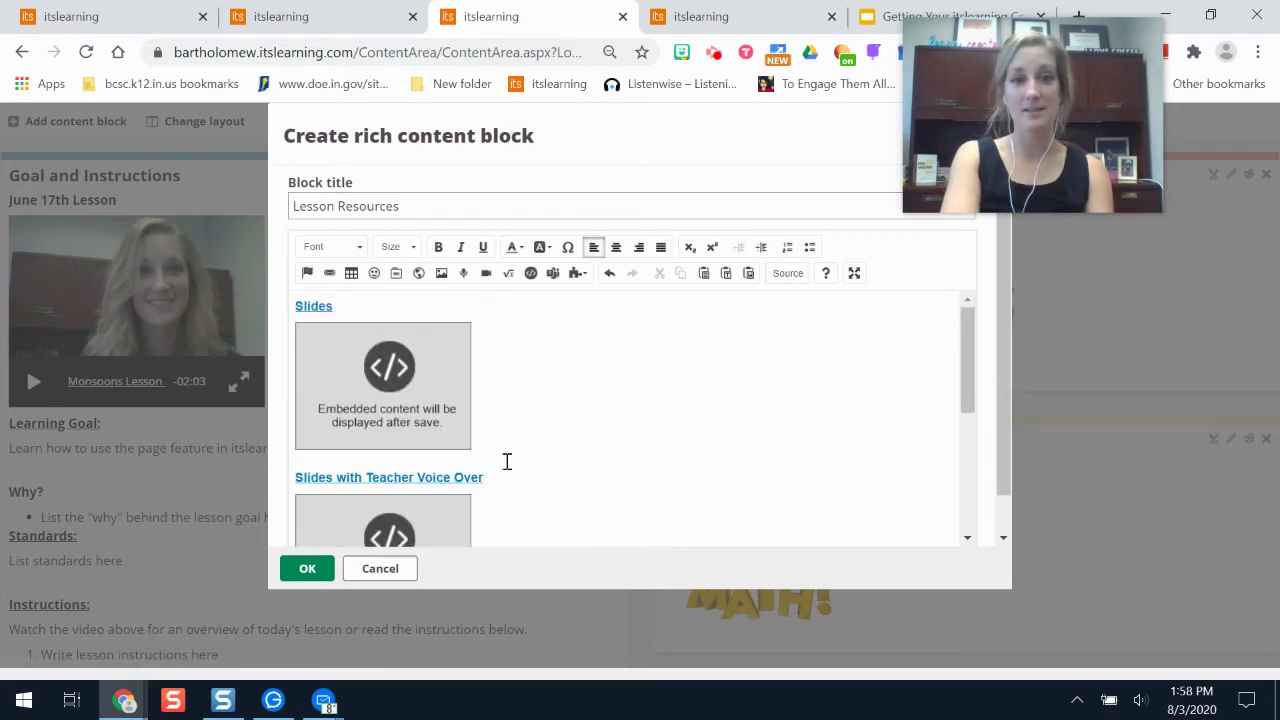
{"action": "left_click", "coordinate": [303, 570]}
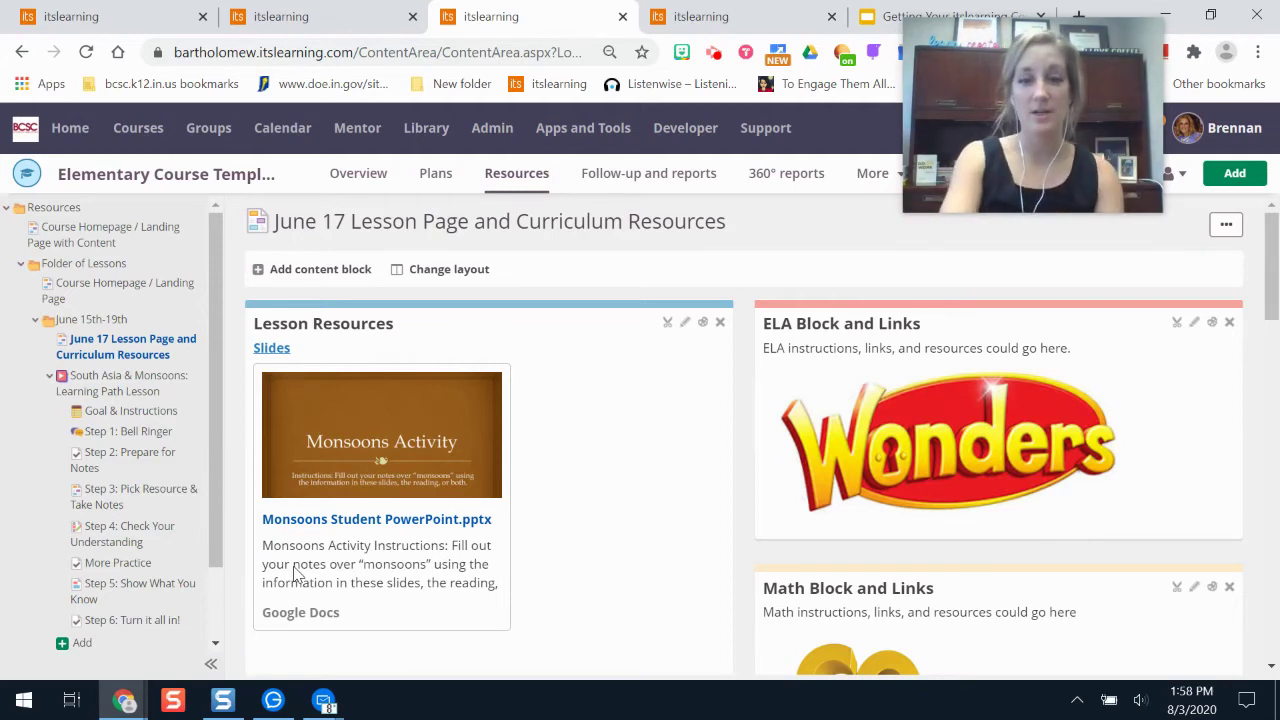
{"action": "left_click_drag", "start_coordinate": [557, 303], "coordinate": [1049, 300]}
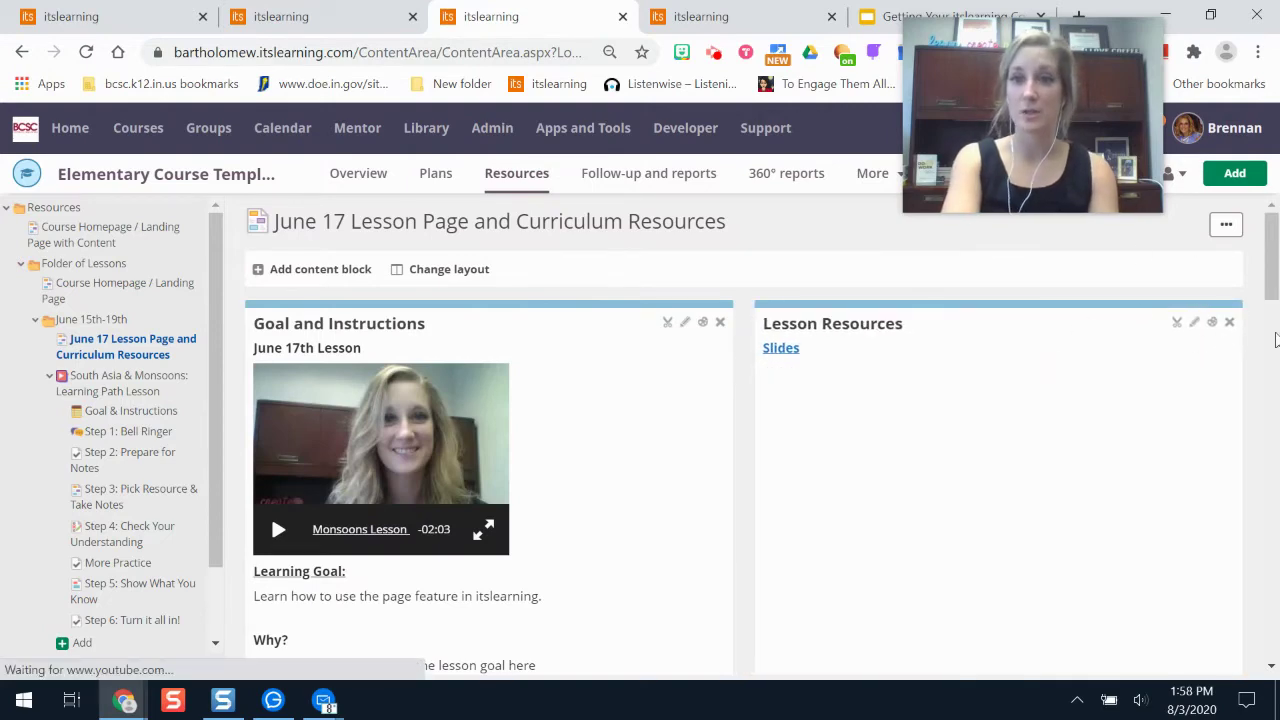
{"action": "mouse_move", "coordinate": [1270, 268]}
{"action": "left_mouse_down"}
{"action": "mouse_move", "coordinate": [1274, 372]}
{"action": "mouse_move", "coordinate": [1270, 270]}
{"action": "left_mouse_up"}
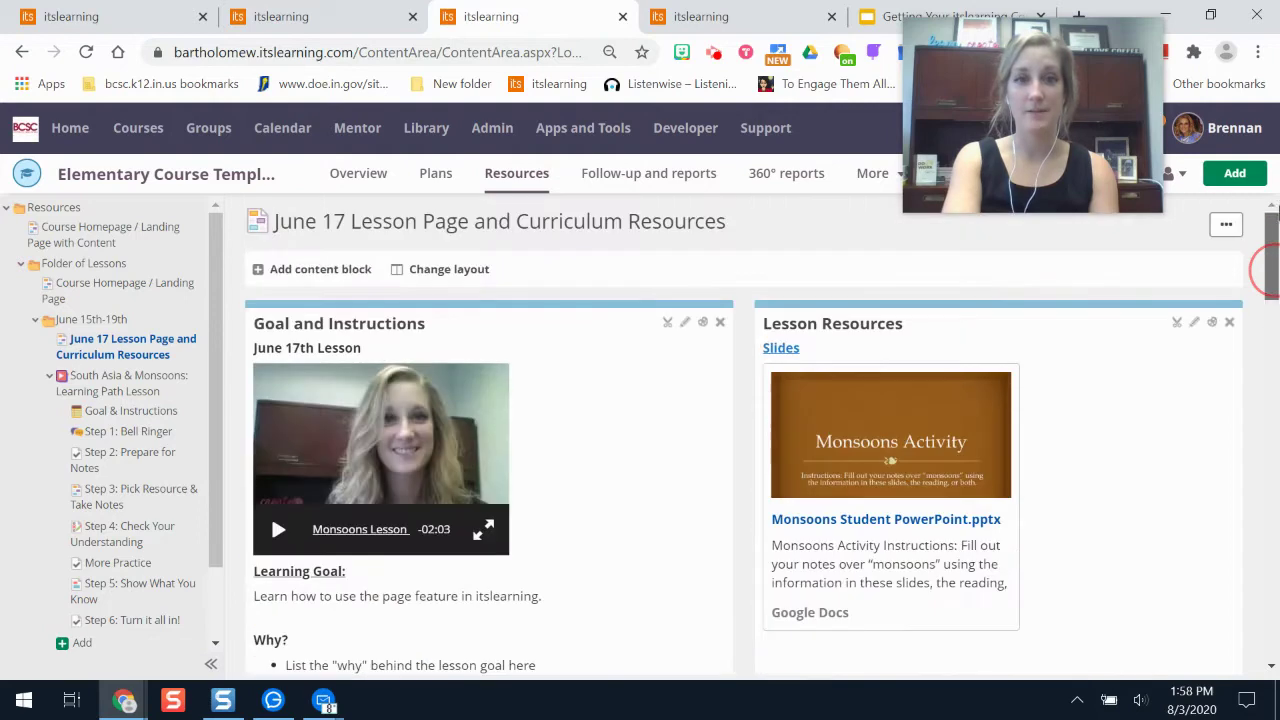
Switch to the Google Slides presentation and view the "3. Create & Customize Content" slide.
{"action": "left_click", "coordinate": [869, 18]}
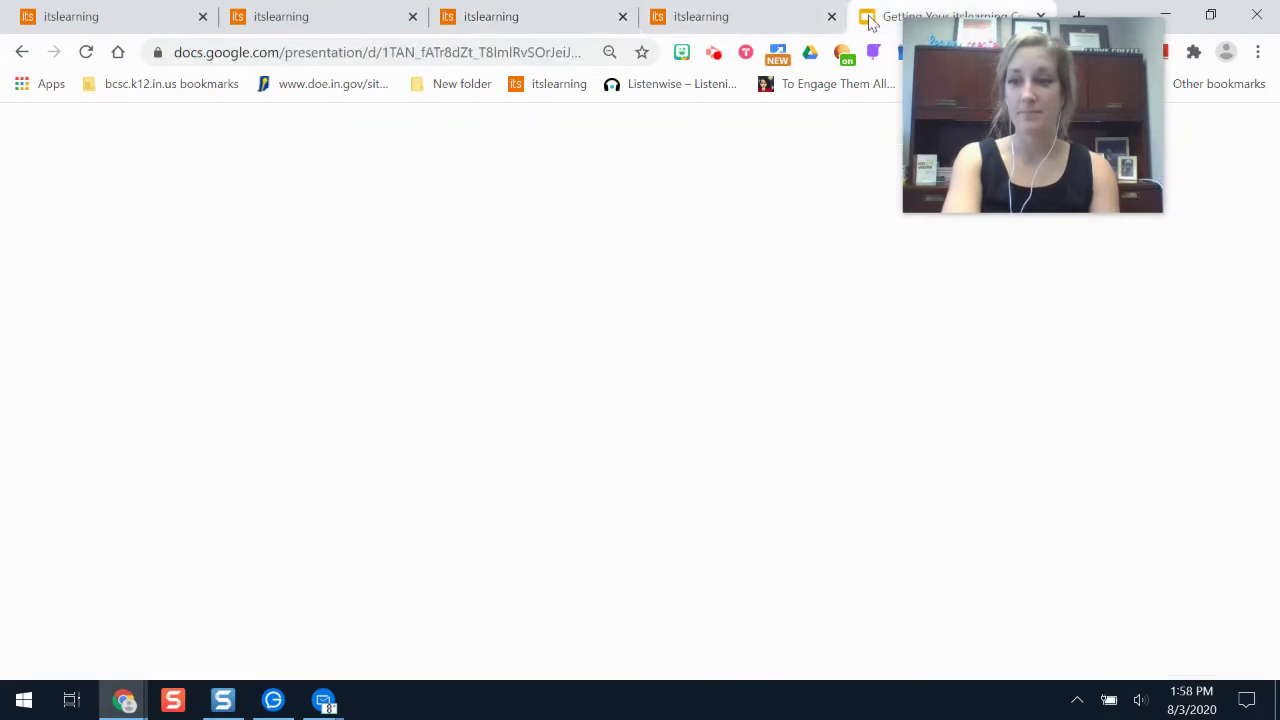
{"action": "left_click_drag", "start_coordinate": [1015, 82], "coordinate": [1131, 107]}
{"action": "left_click", "coordinate": [1082, 130]}
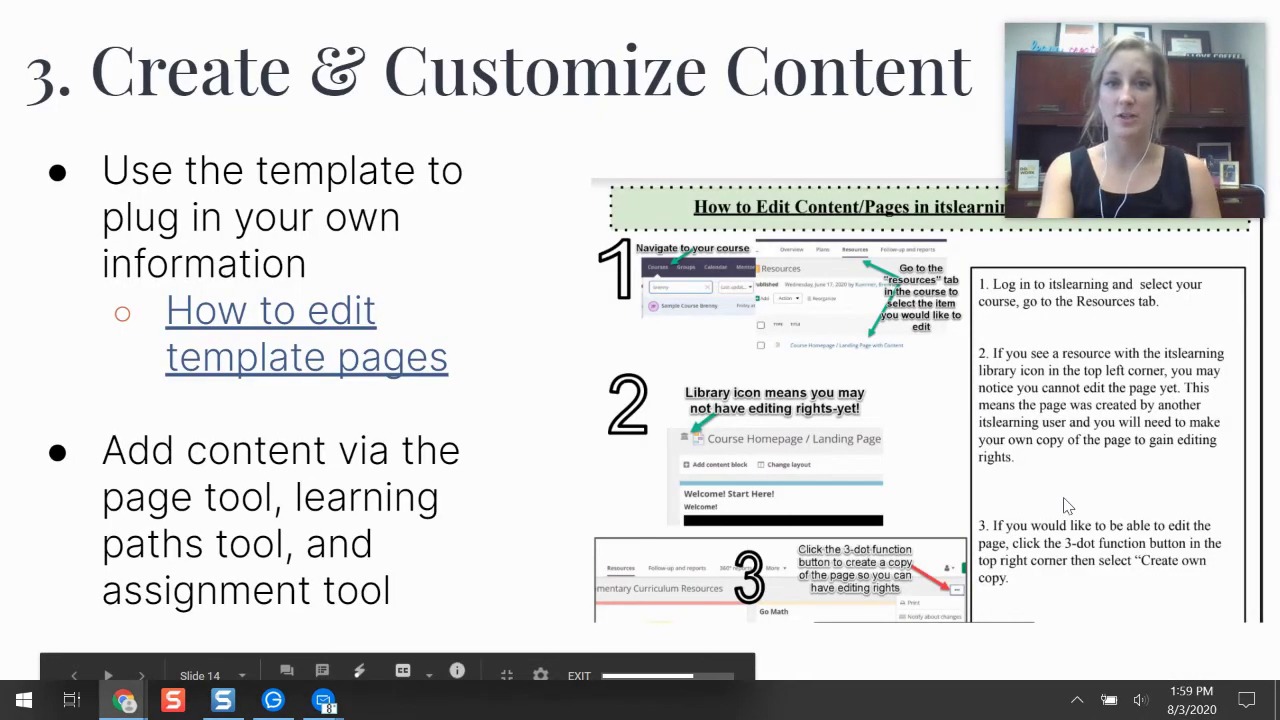
Open the guide linked from the slide's image, close it, and advance the presentation to the Rich Text Editor guide slide.
{"action": "left_click", "coordinate": [1228, 491]}
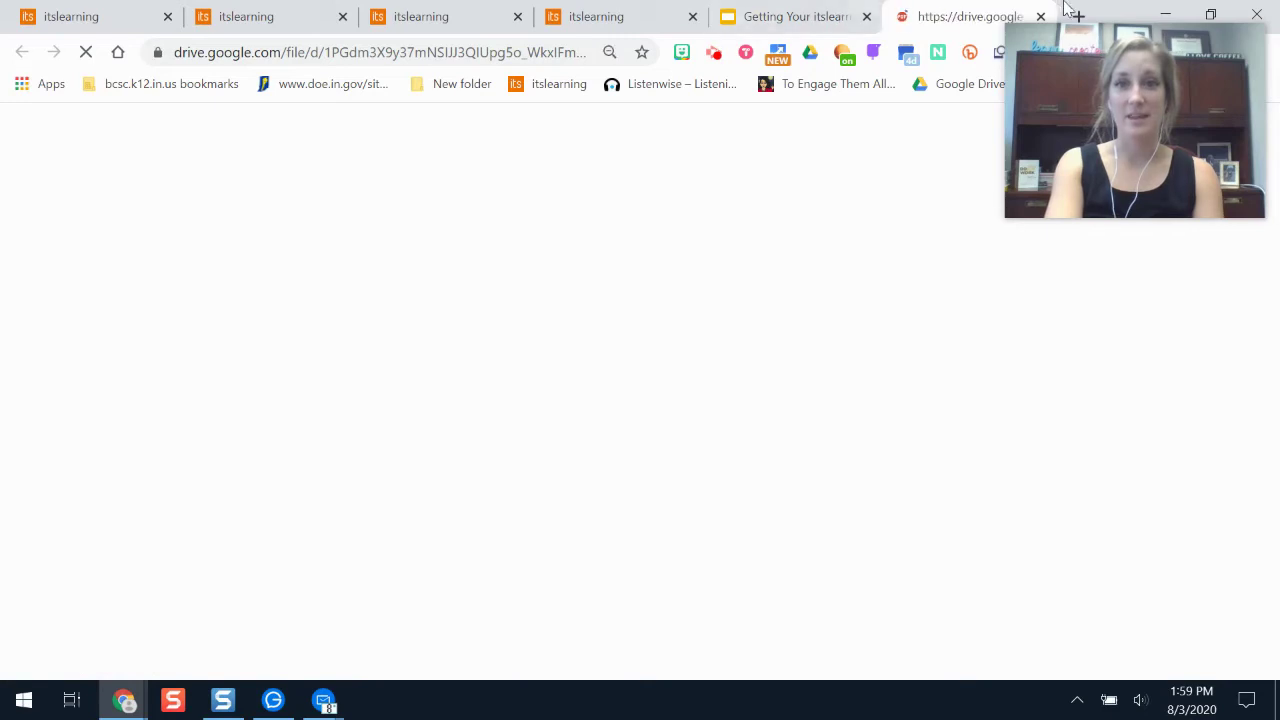
{"action": "key", "text": "ctrl+w"}
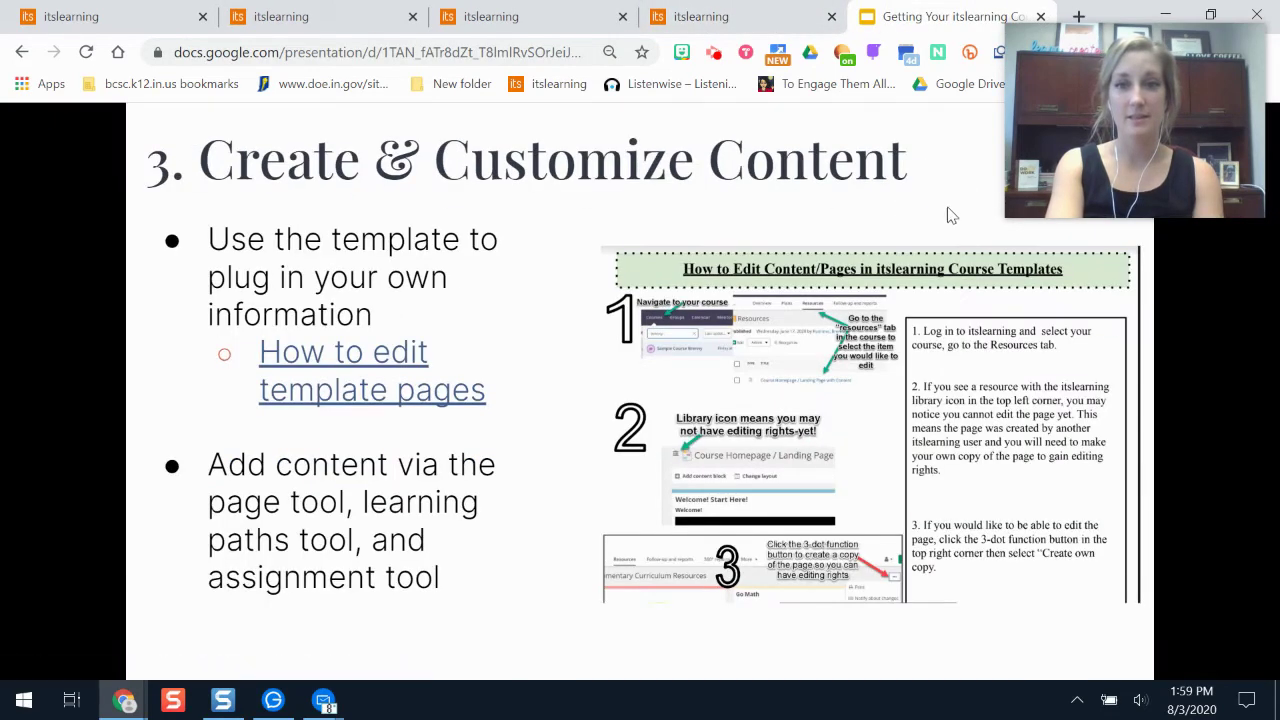
{"action": "left_click", "coordinate": [949, 214]}
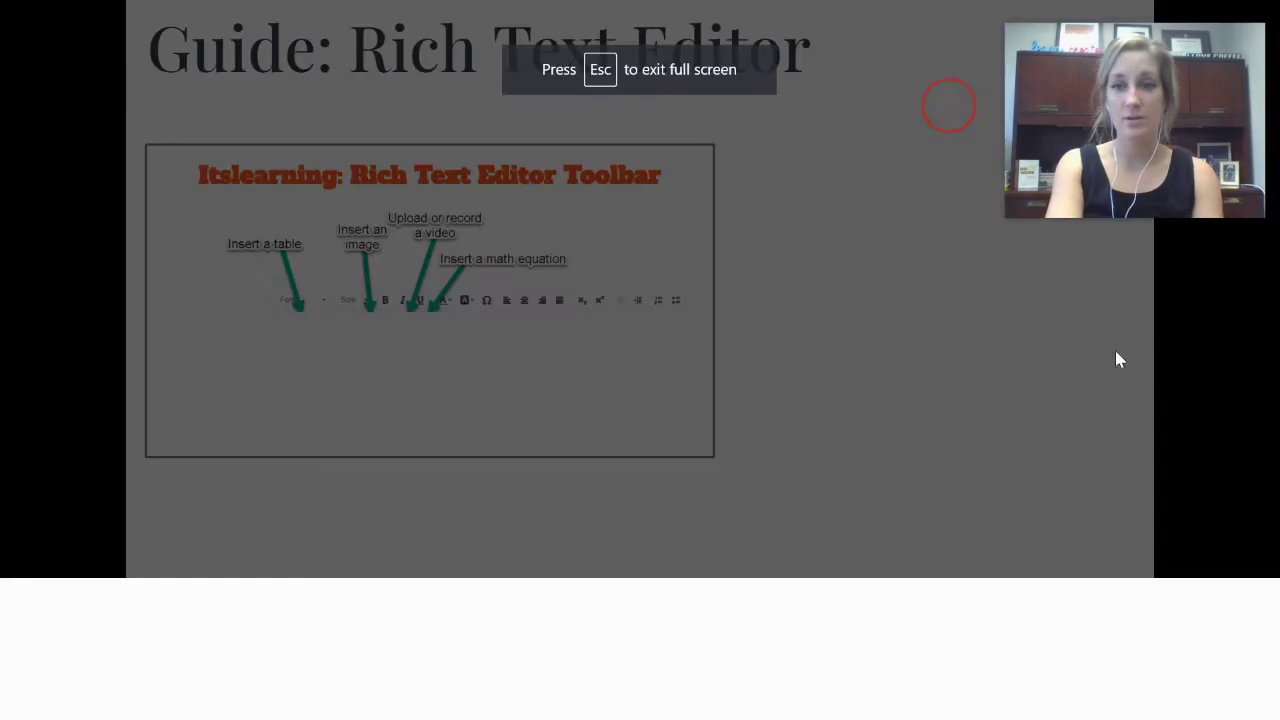